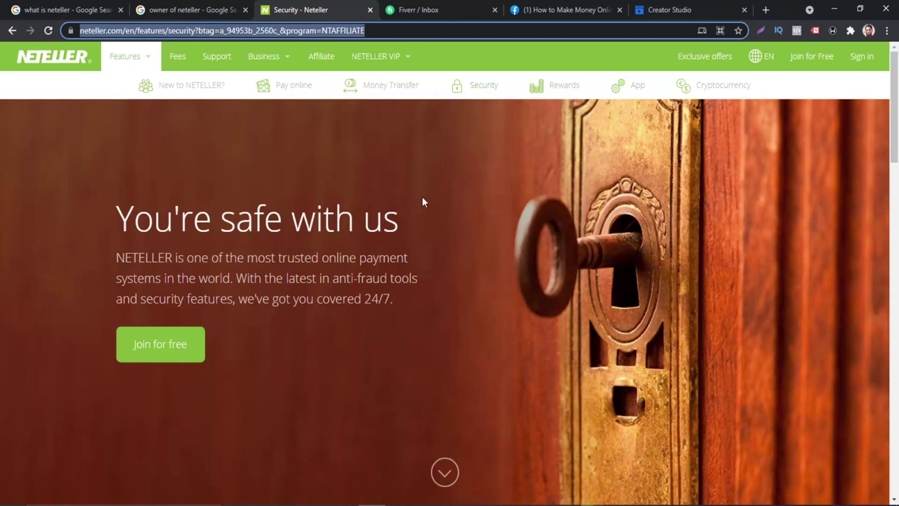
- Scroll through the 'what is neteller' Google results and the Neteller summary panel
{"action": "scroll", "coordinate": [422, 199], "scroll_direction": "down", "scroll_amount": 5}
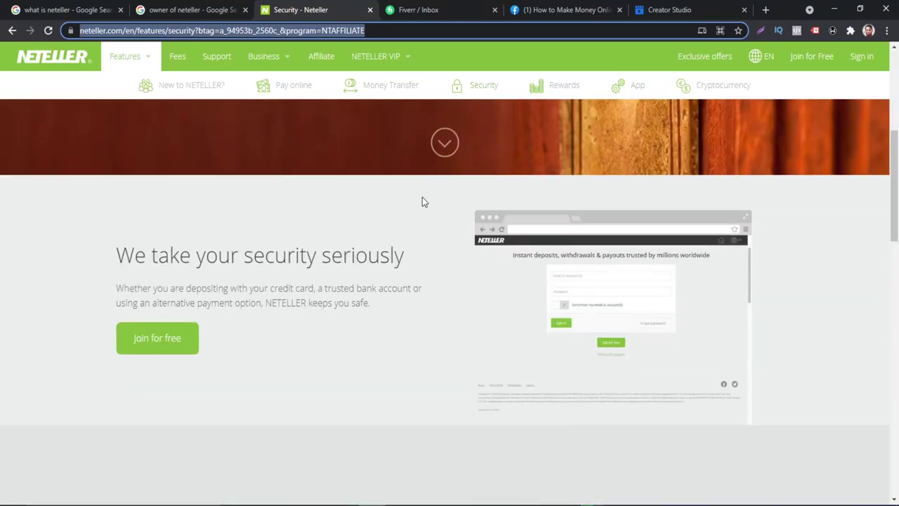
{"action": "scroll", "coordinate": [422, 201], "scroll_direction": "down", "scroll_amount": 2}
{"action": "scroll", "coordinate": [423, 201], "scroll_direction": "down", "scroll_amount": 5}
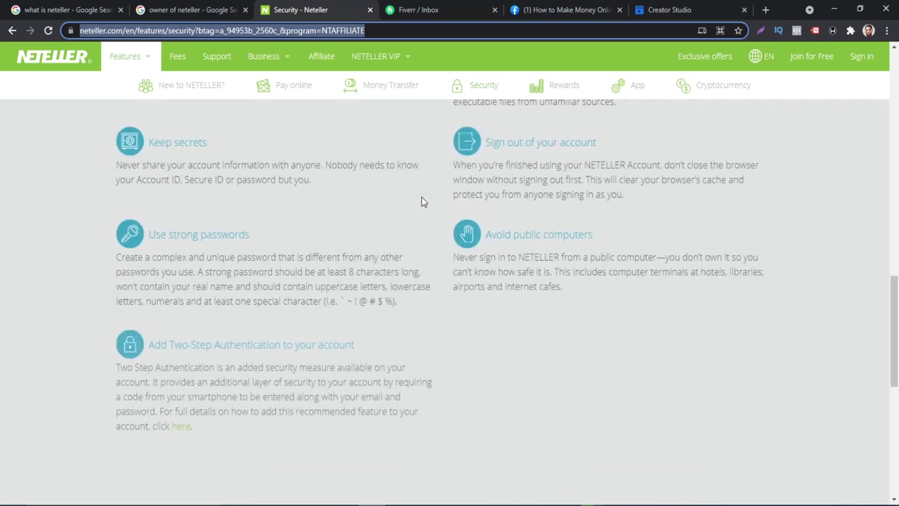
{"action": "scroll", "coordinate": [422, 201], "scroll_direction": "down", "scroll_amount": 5}
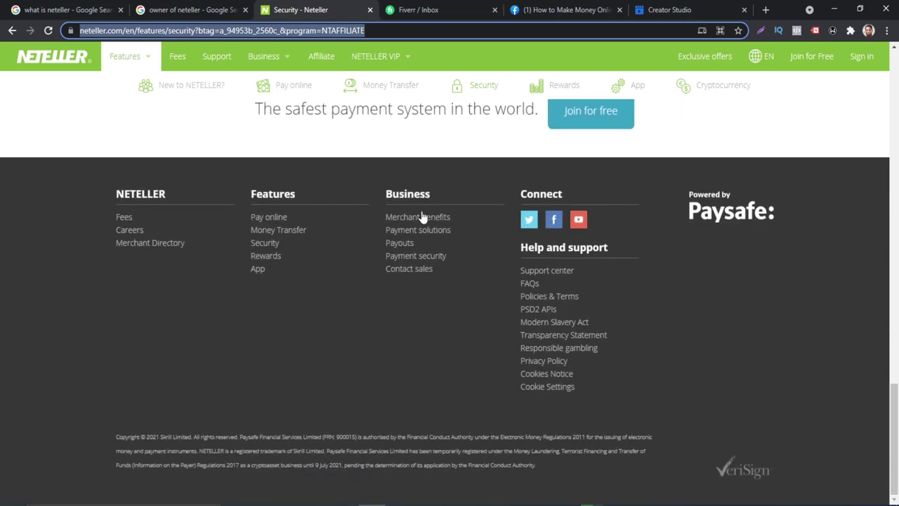
{"action": "scroll", "coordinate": [422, 216], "scroll_direction": "up", "scroll_amount": 2}
{"action": "scroll", "coordinate": [423, 217], "scroll_direction": "up", "scroll_amount": 3}
{"action": "scroll", "coordinate": [423, 217], "scroll_direction": "up", "scroll_amount": 3}
{"action": "scroll", "coordinate": [423, 217], "scroll_direction": "up", "scroll_amount": 8}
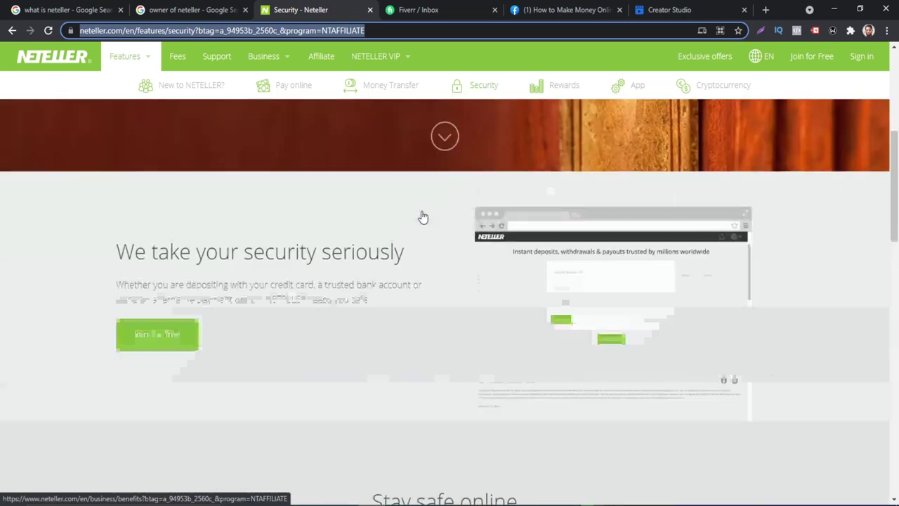
{"action": "scroll", "coordinate": [423, 217], "scroll_direction": "up", "scroll_amount": 3}
{"action": "scroll", "coordinate": [423, 217], "scroll_direction": "up", "scroll_amount": 2}
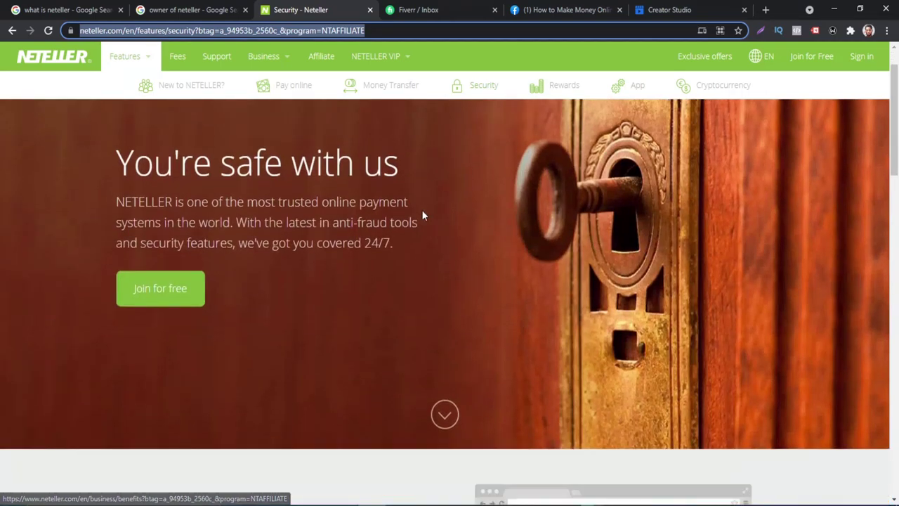
{"action": "scroll", "coordinate": [423, 215], "scroll_direction": "down", "scroll_amount": 2}
{"action": "scroll", "coordinate": [422, 216], "scroll_direction": "down", "scroll_amount": 2}
{"action": "scroll", "coordinate": [422, 216], "scroll_direction": "down", "scroll_amount": 4}
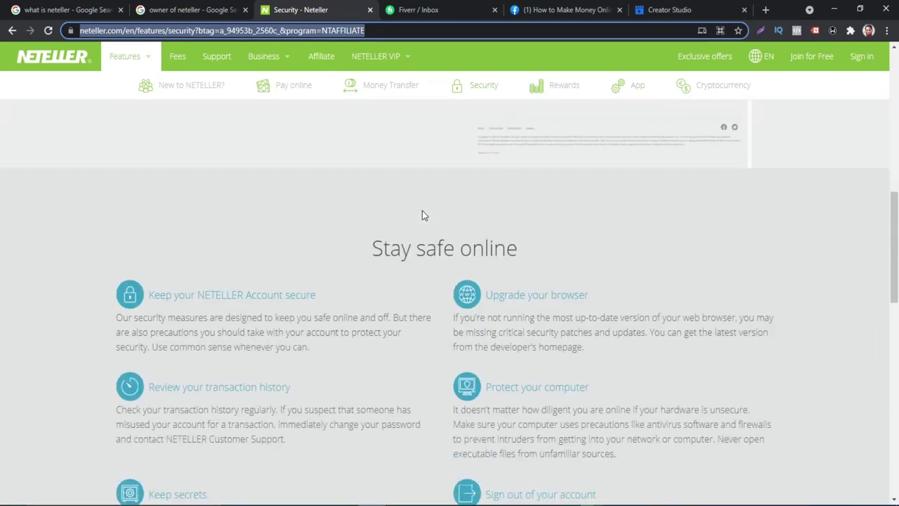
{"action": "scroll", "coordinate": [422, 216], "scroll_direction": "down", "scroll_amount": 4}
{"action": "scroll", "coordinate": [422, 216], "scroll_direction": "down", "scroll_amount": 2}
{"action": "scroll", "coordinate": [422, 216], "scroll_direction": "down", "scroll_amount": 2}
{"action": "scroll", "coordinate": [422, 216], "scroll_direction": "down", "scroll_amount": 4}
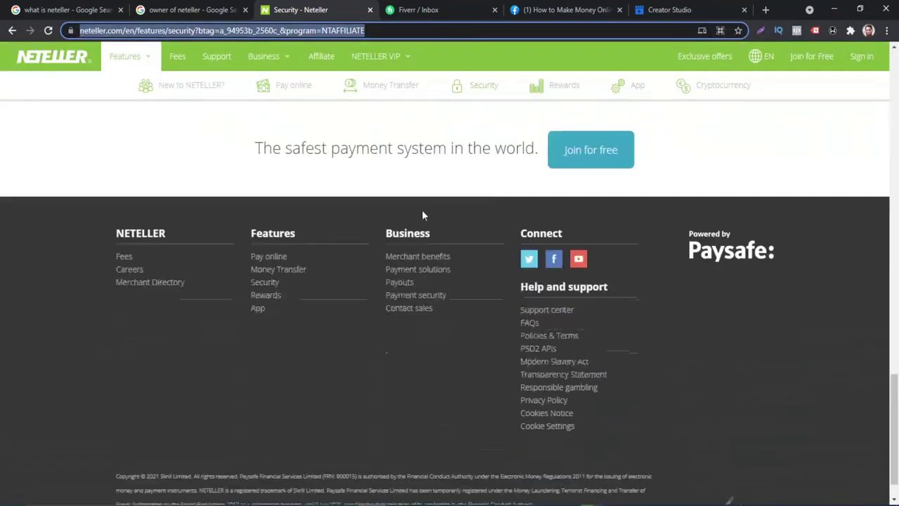
{"action": "scroll", "coordinate": [423, 214], "scroll_direction": "up", "scroll_amount": 4}
{"action": "scroll", "coordinate": [423, 214], "scroll_direction": "up", "scroll_amount": 2}
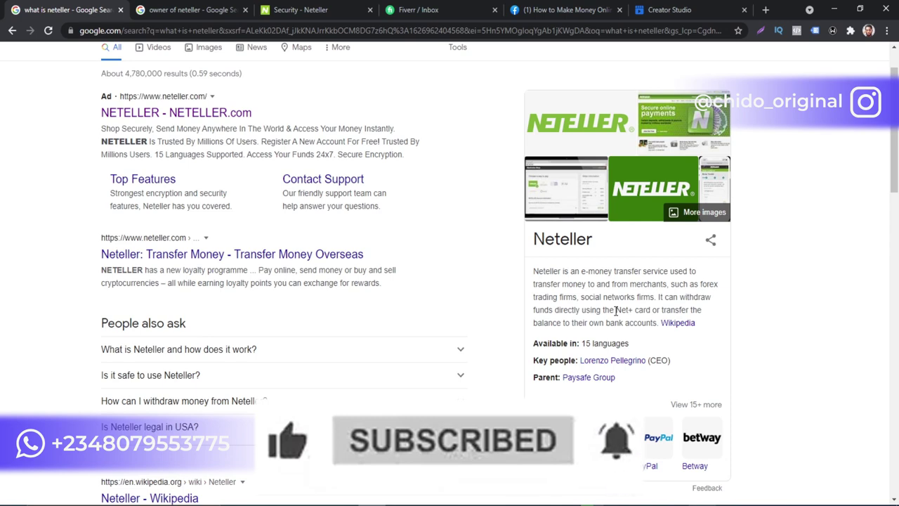
- Switch to the 'owner of neteller' results, briefly glancing at the Neteller security tab
{"action": "scroll", "coordinate": [627, 281], "scroll_direction": "up", "scroll_amount": 1}
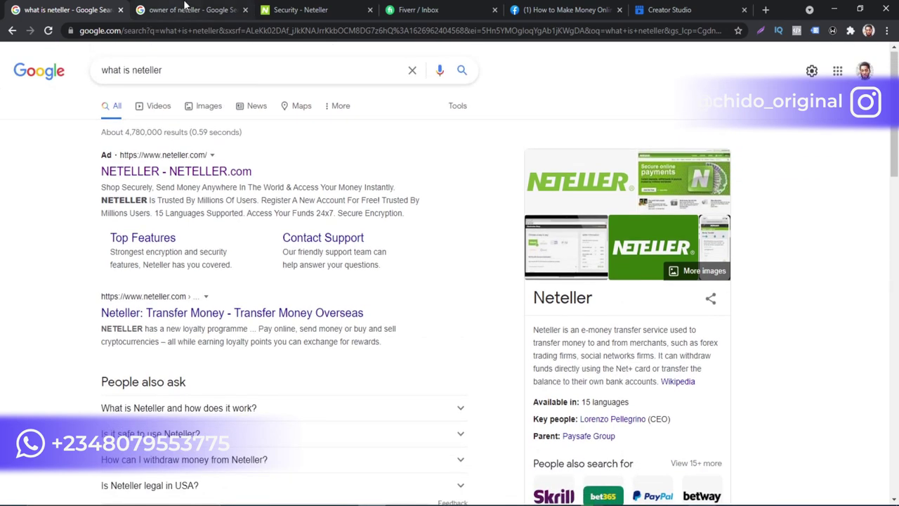
{"action": "left_click", "coordinate": [186, 7]}
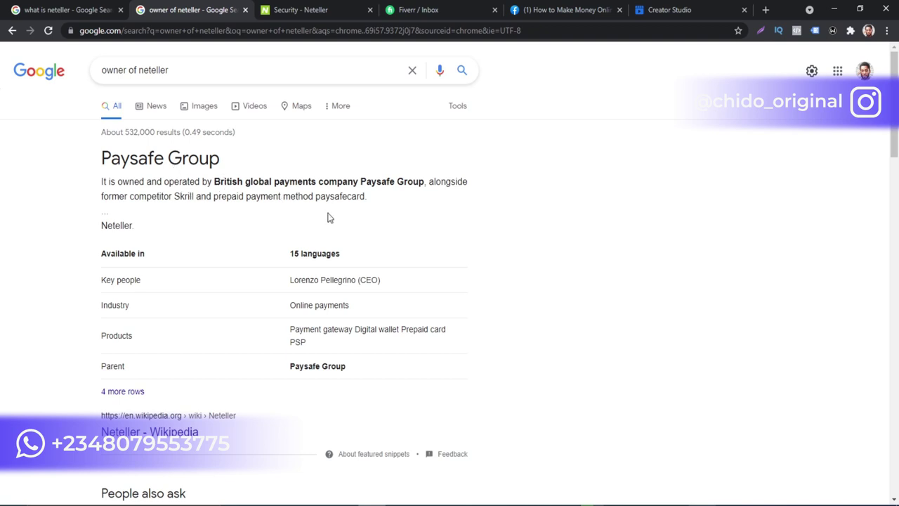
{"action": "scroll", "coordinate": [327, 216], "scroll_direction": "down", "scroll_amount": 1}
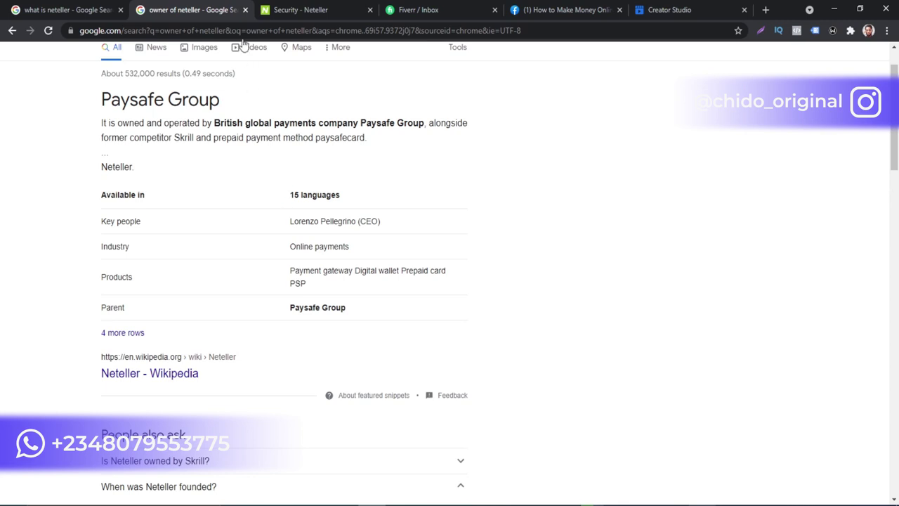
{"action": "left_click", "coordinate": [295, 9]}
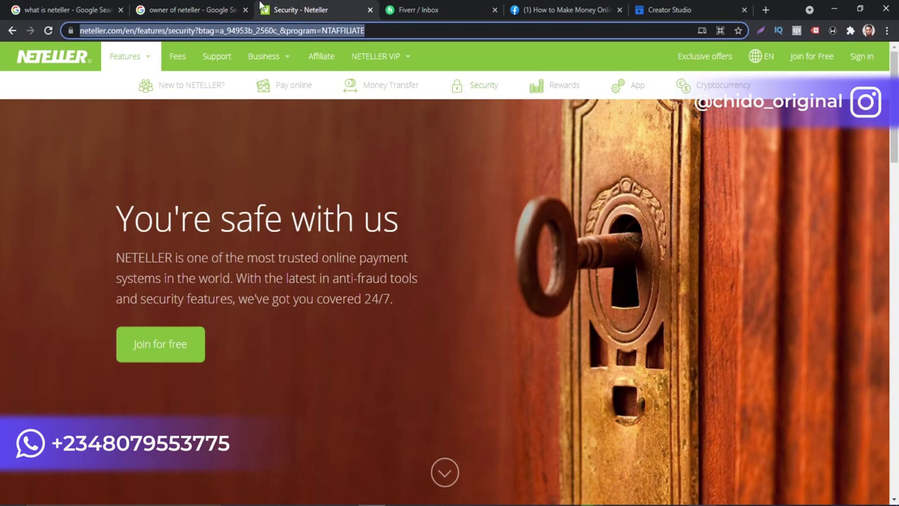
{"action": "left_click", "coordinate": [202, 7]}
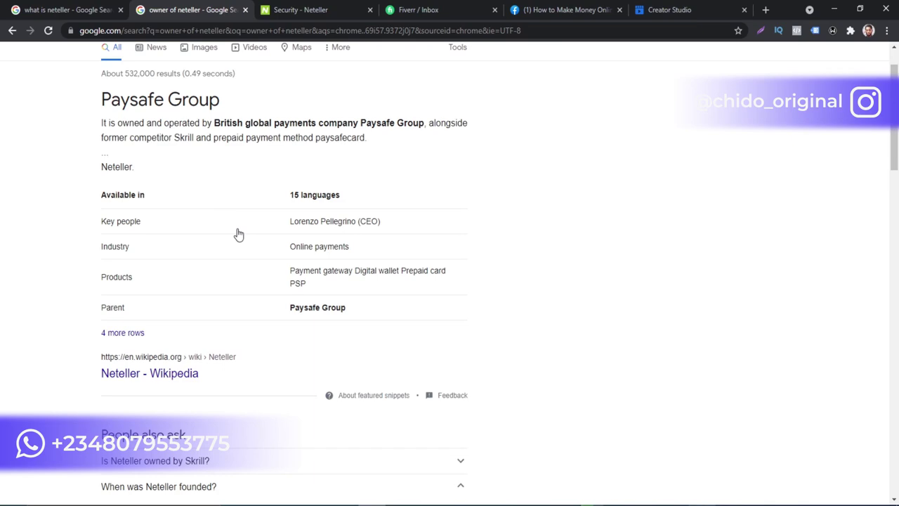
- Highlight 'United Kingdom' and '1999' in Neteller's founding answer
{"action": "scroll", "coordinate": [411, 267], "scroll_direction": "down", "scroll_amount": 5}
{"action": "scroll", "coordinate": [411, 267], "scroll_direction": "down", "scroll_amount": 2}
{"action": "scroll", "coordinate": [411, 267], "scroll_direction": "down", "scroll_amount": 1}
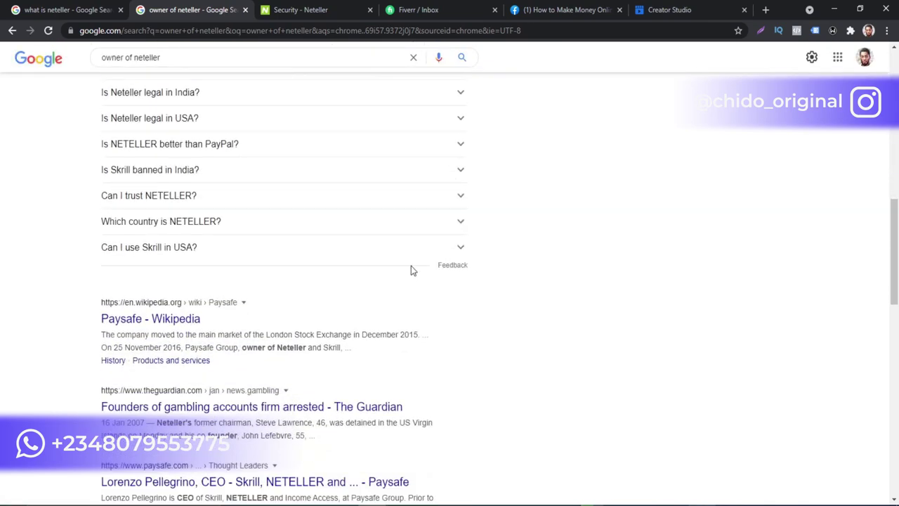
{"action": "scroll", "coordinate": [411, 267], "scroll_direction": "up", "scroll_amount": 2}
{"action": "scroll", "coordinate": [411, 267], "scroll_direction": "up", "scroll_amount": 1}
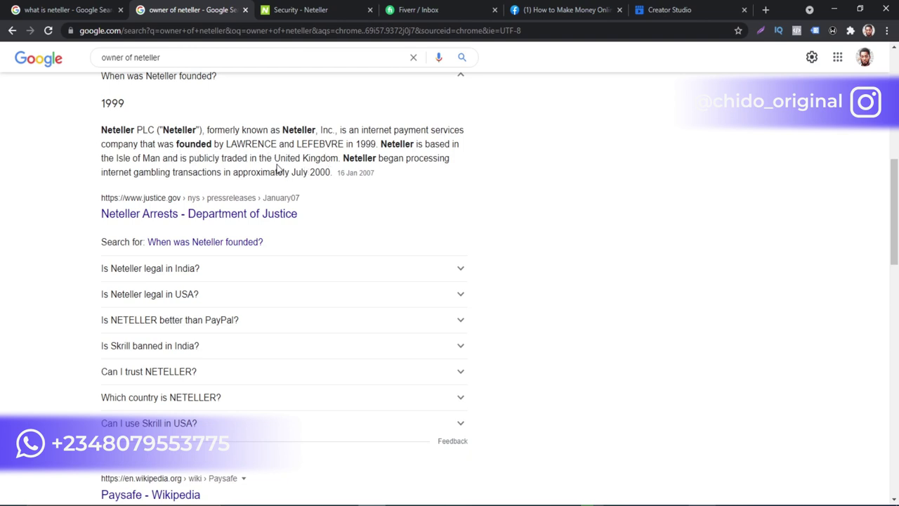
{"action": "left_click_drag", "start_coordinate": [273, 160], "coordinate": [344, 163]}
{"action": "scroll", "coordinate": [187, 150], "scroll_direction": "up", "scroll_amount": 2}
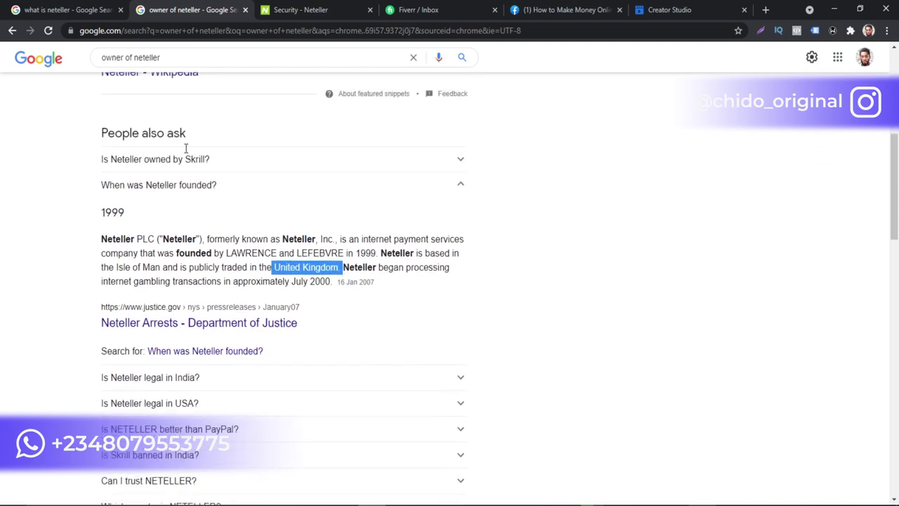
{"action": "left_click_drag", "start_coordinate": [125, 222], "coordinate": [97, 224]}
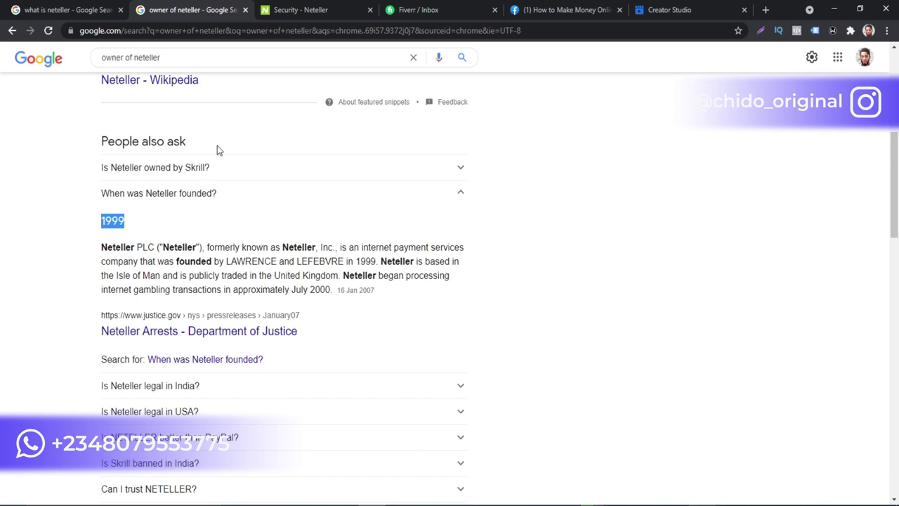
{"action": "scroll", "coordinate": [204, 222], "scroll_direction": "up", "scroll_amount": 2}
{"action": "scroll", "coordinate": [207, 225], "scroll_direction": "up", "scroll_amount": 4}
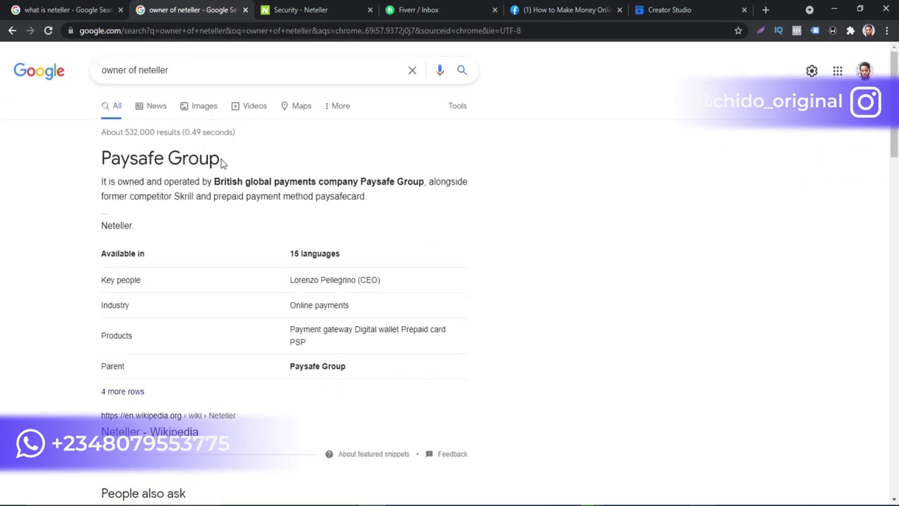
{"action": "left_click", "coordinate": [289, 7]}
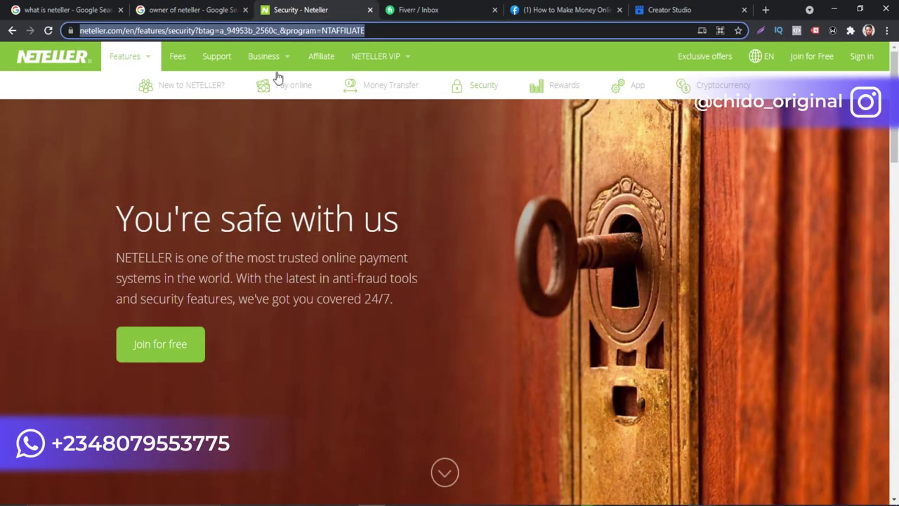
- Read through Neteller's 'You're safe with us' page, then open the registration form
{"action": "scroll", "coordinate": [466, 273], "scroll_direction": "down", "scroll_amount": 2}
{"action": "scroll", "coordinate": [468, 274], "scroll_direction": "down", "scroll_amount": 3}
{"action": "scroll", "coordinate": [468, 277], "scroll_direction": "down", "scroll_amount": 1}
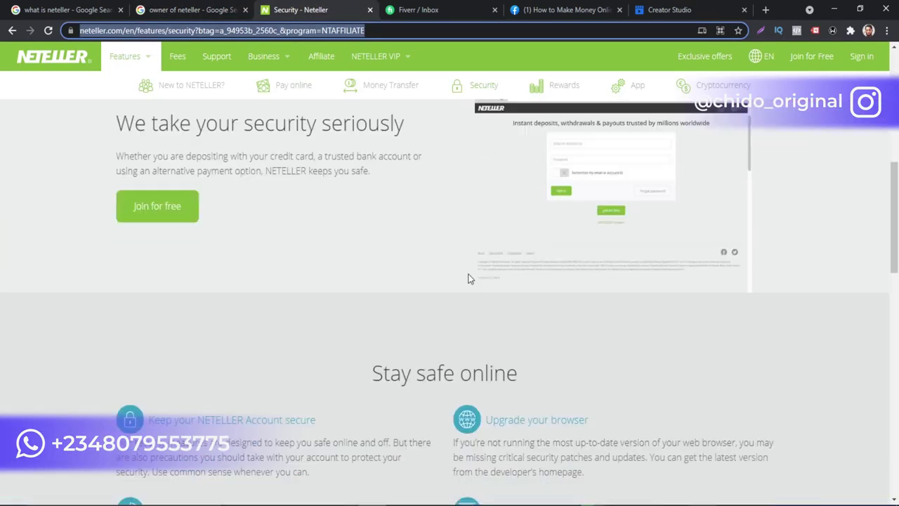
{"action": "scroll", "coordinate": [456, 246], "scroll_direction": "down", "scroll_amount": 3}
{"action": "scroll", "coordinate": [413, 172], "scroll_direction": "up", "scroll_amount": 3}
{"action": "scroll", "coordinate": [414, 178], "scroll_direction": "up", "scroll_amount": 3}
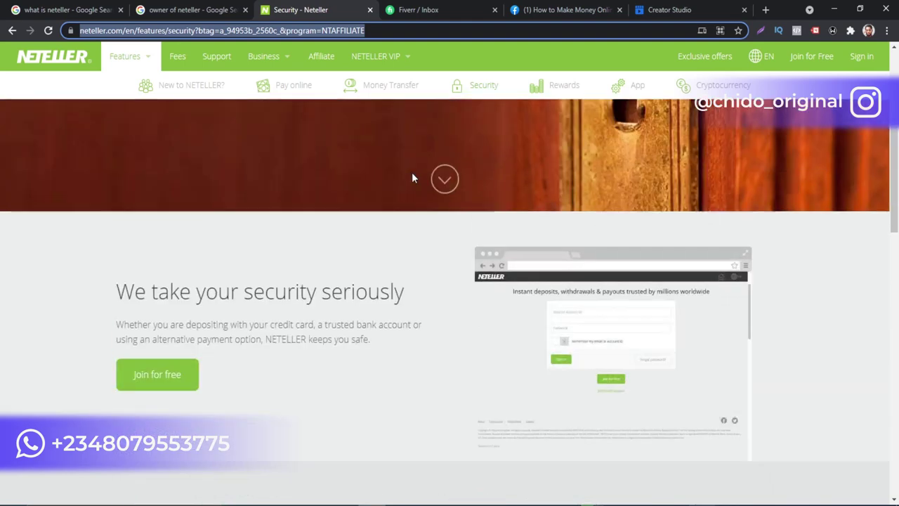
{"action": "scroll", "coordinate": [413, 178], "scroll_direction": "up", "scroll_amount": 3}
{"action": "scroll", "coordinate": [414, 178], "scroll_direction": "up", "scroll_amount": 1}
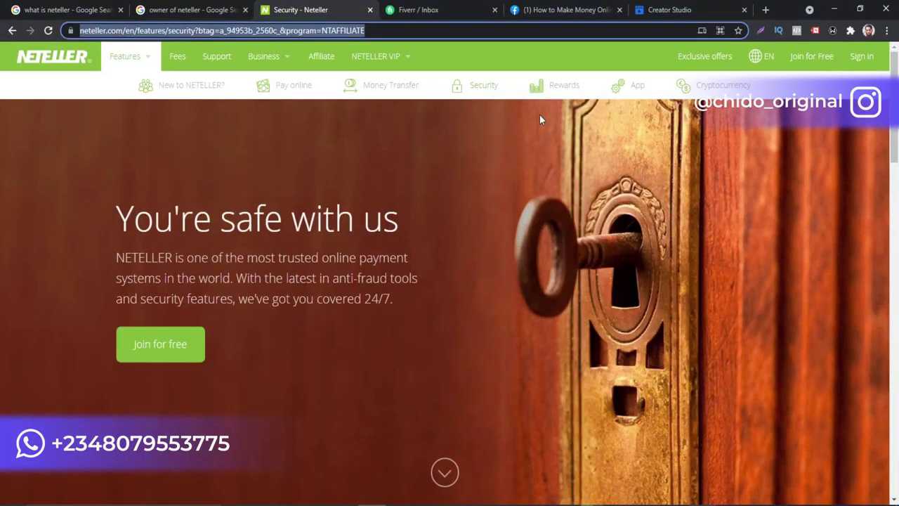
{"action": "scroll", "coordinate": [641, 236], "scroll_direction": "down", "scroll_amount": 3}
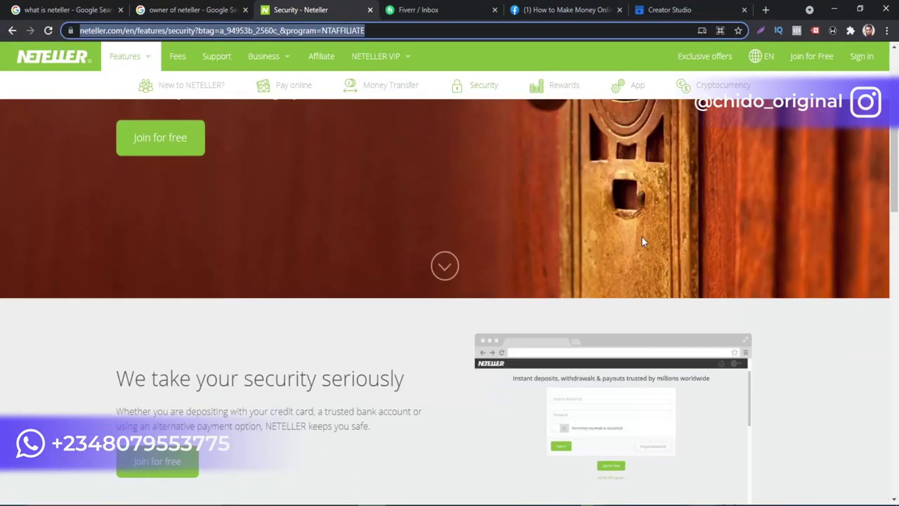
{"action": "scroll", "coordinate": [642, 236], "scroll_direction": "down", "scroll_amount": 4}
{"action": "scroll", "coordinate": [642, 236], "scroll_direction": "down", "scroll_amount": 2}
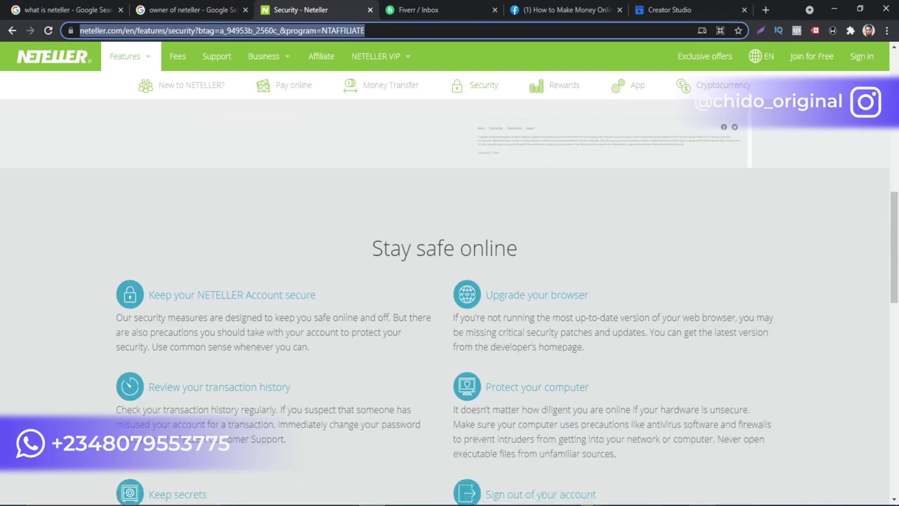
{"action": "left_click", "coordinate": [809, 62]}
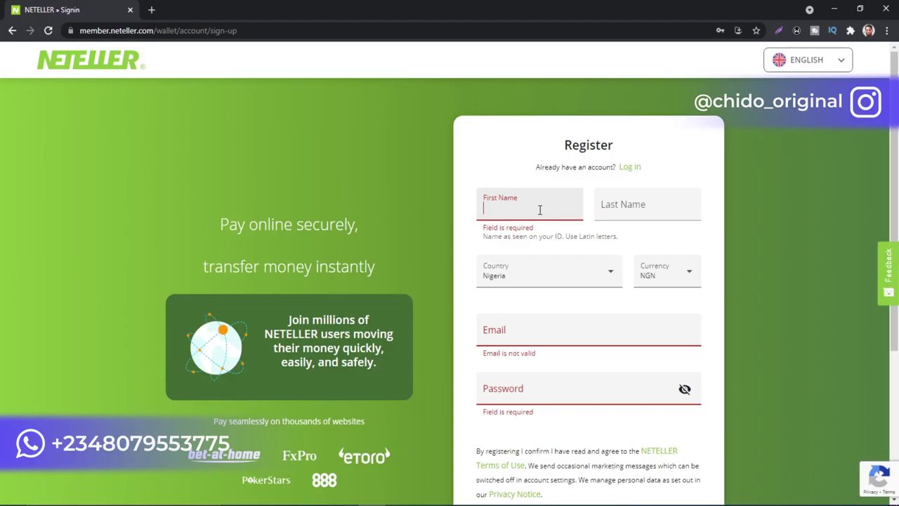
- Enter the first and last name and fill in the saved email address
{"action": "left_click", "coordinate": [535, 211]}
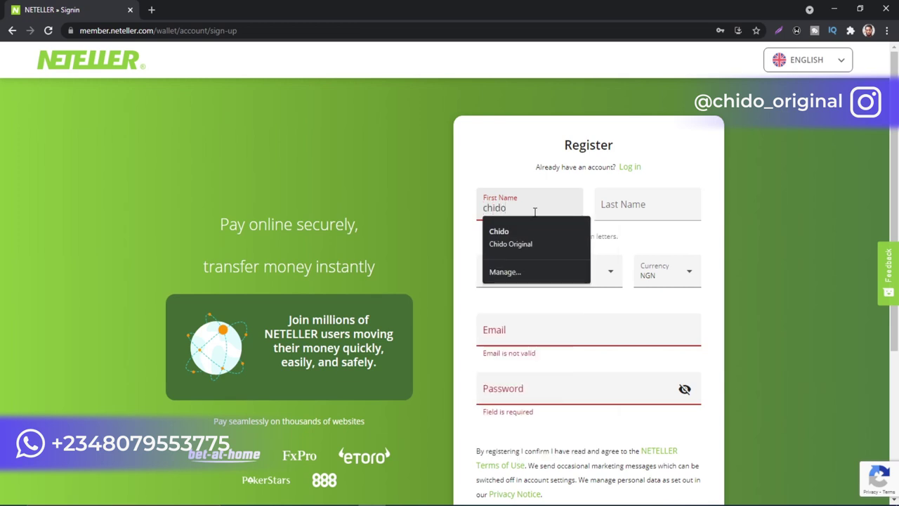
{"action": "left_click", "coordinate": [619, 209]}
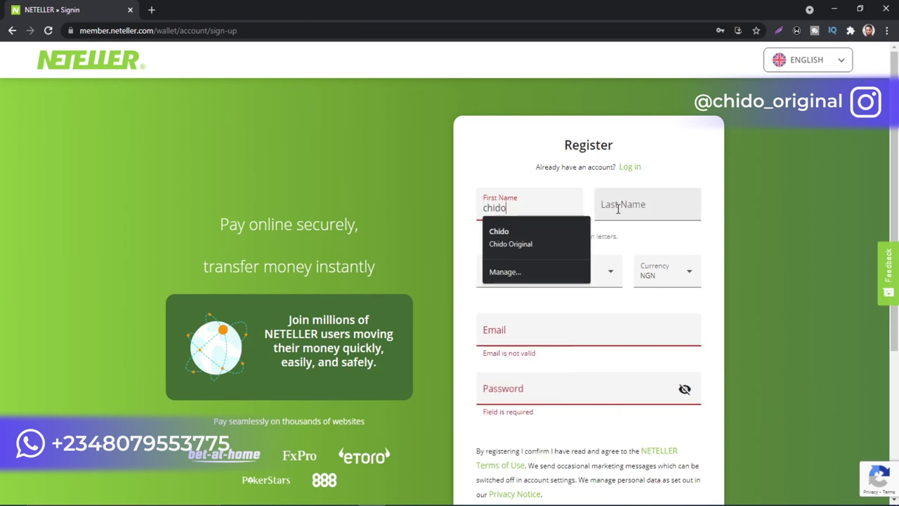
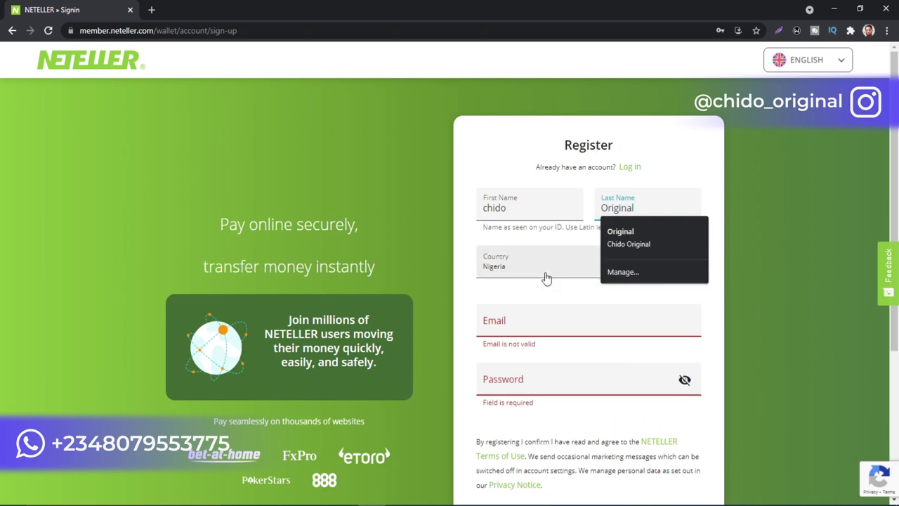
{"action": "left_click", "coordinate": [536, 302]}
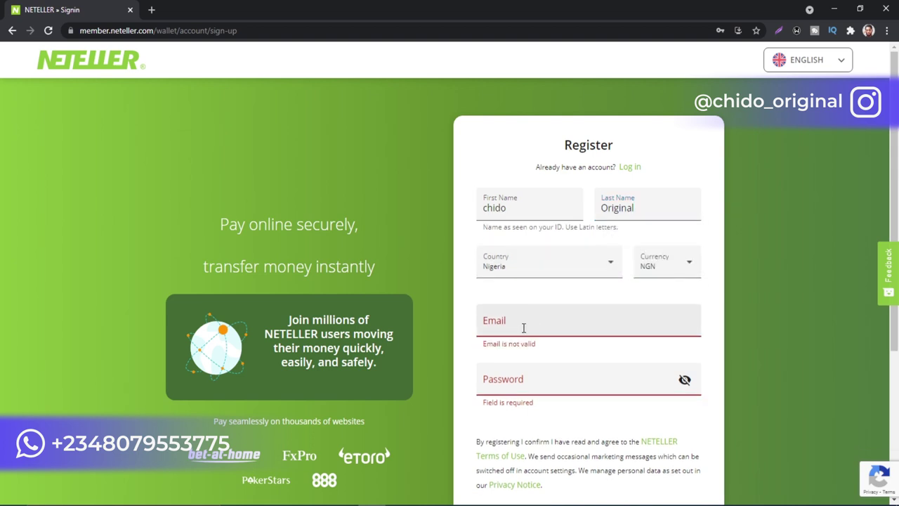
{"action": "left_click", "coordinate": [524, 328]}
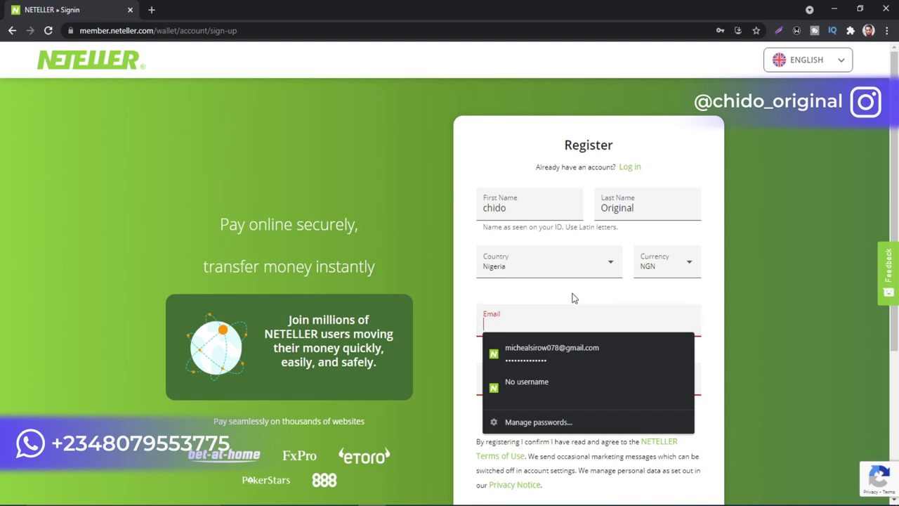
{"action": "scroll", "coordinate": [572, 297], "scroll_direction": "down", "scroll_amount": 2}
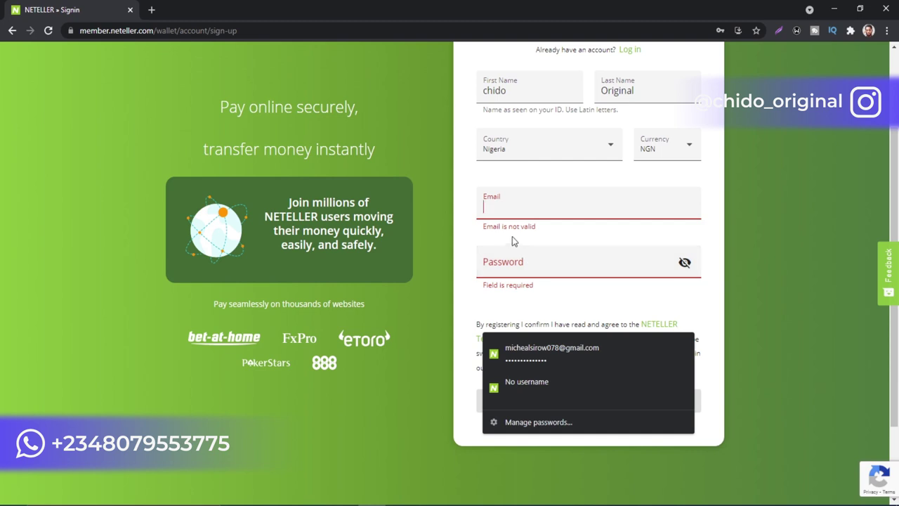
{"action": "type", "text": "ch"}
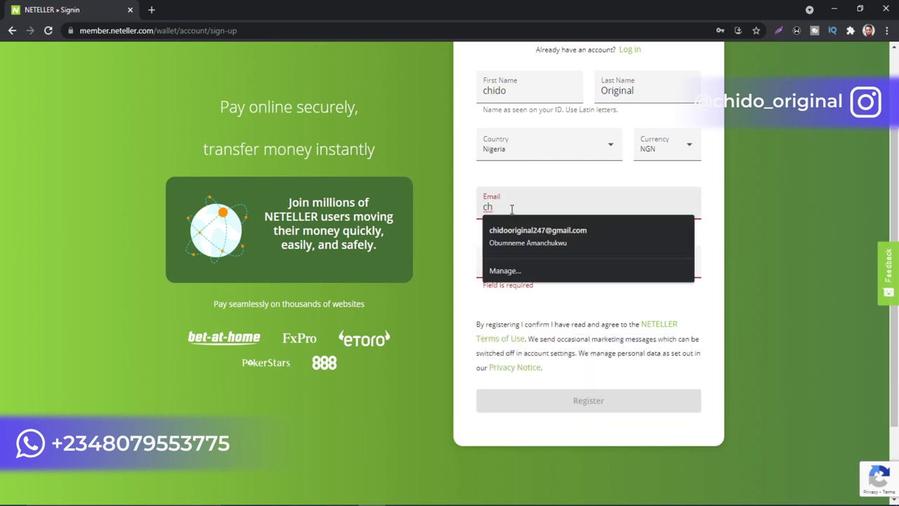
{"action": "left_click", "coordinate": [538, 230]}
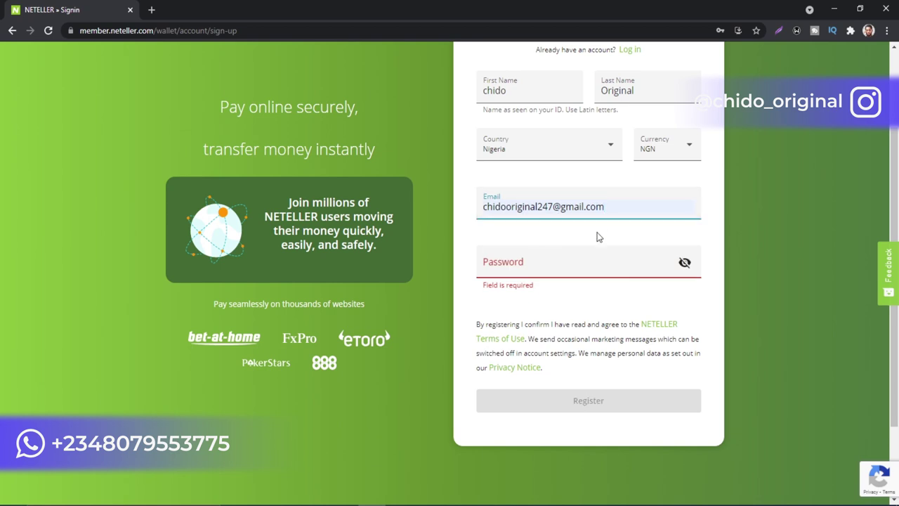
{"action": "scroll", "coordinate": [598, 237], "scroll_direction": "down", "scroll_amount": 3}
{"action": "left_click", "coordinate": [551, 160]}
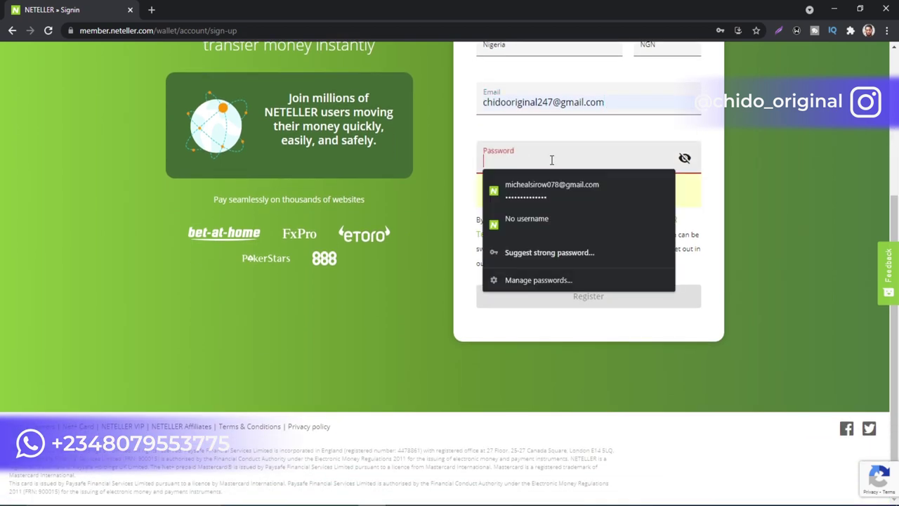
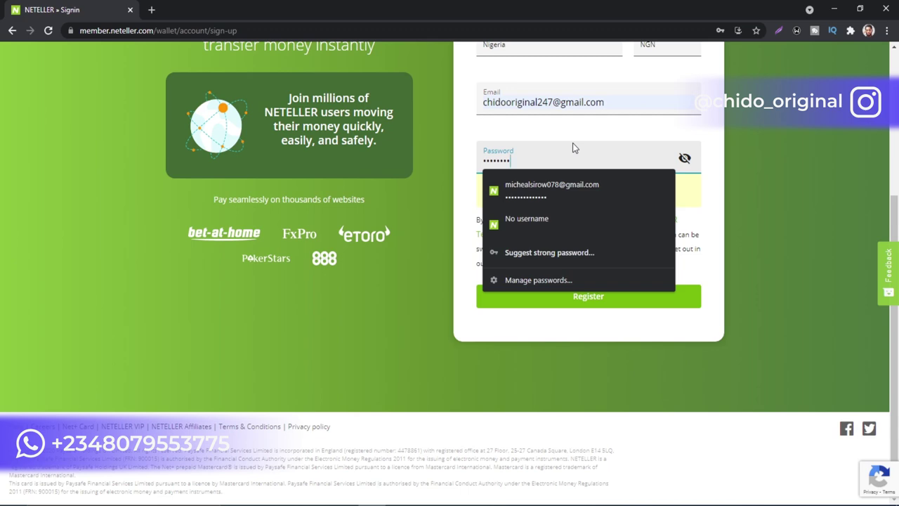
{"action": "scroll", "coordinate": [632, 154], "scroll_direction": "up", "scroll_amount": 3}
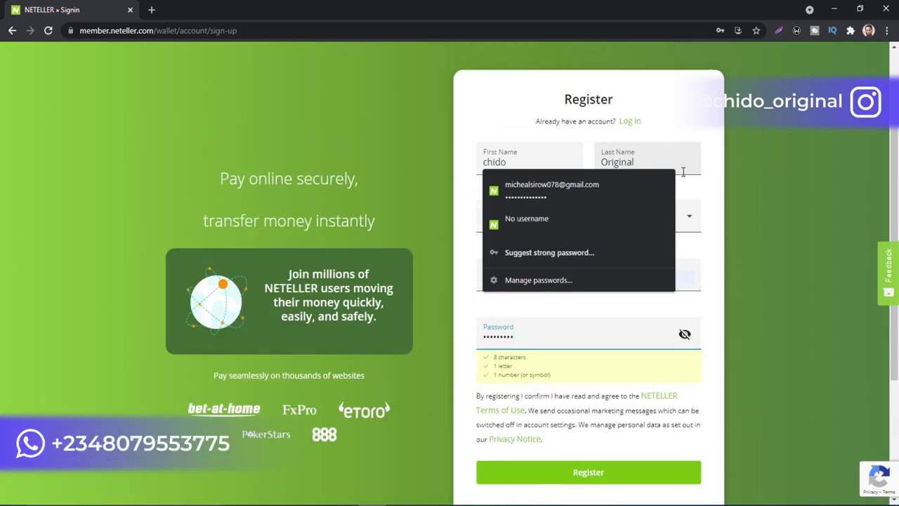
{"action": "left_click", "coordinate": [709, 205]}
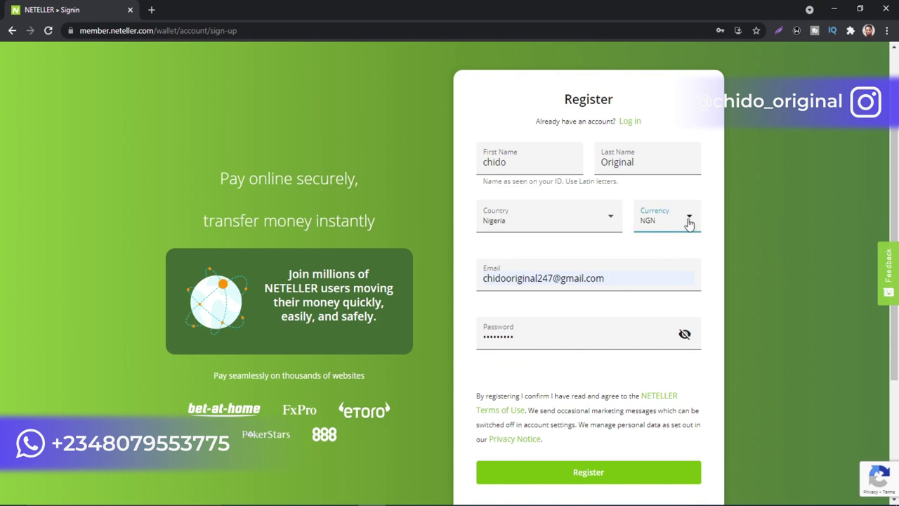
{"action": "left_click", "coordinate": [692, 220]}
{"action": "scroll", "coordinate": [672, 236], "scroll_direction": "down", "scroll_amount": 4}
{"action": "scroll", "coordinate": [673, 243], "scroll_direction": "down", "scroll_amount": 1}
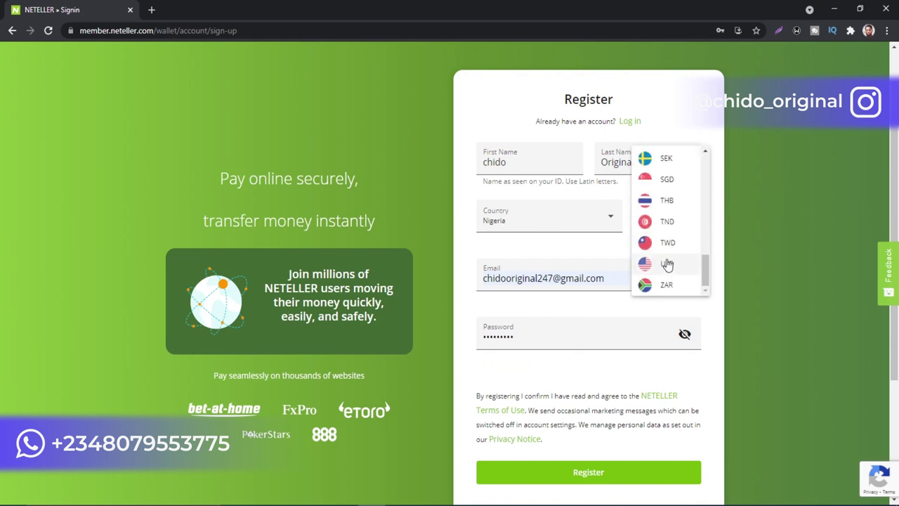
{"action": "left_click", "coordinate": [669, 261]}
{"action": "scroll", "coordinate": [672, 231], "scroll_direction": "down", "scroll_amount": 2}
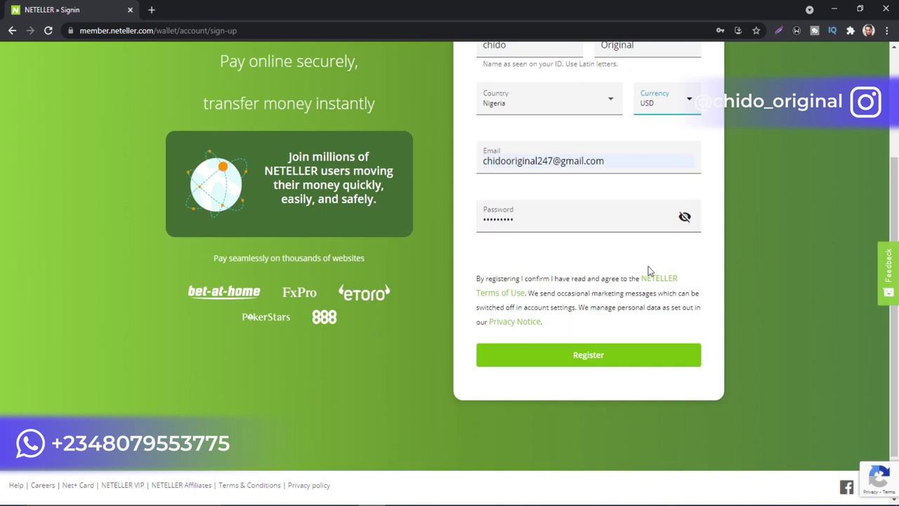
{"action": "left_click", "coordinate": [596, 364]}
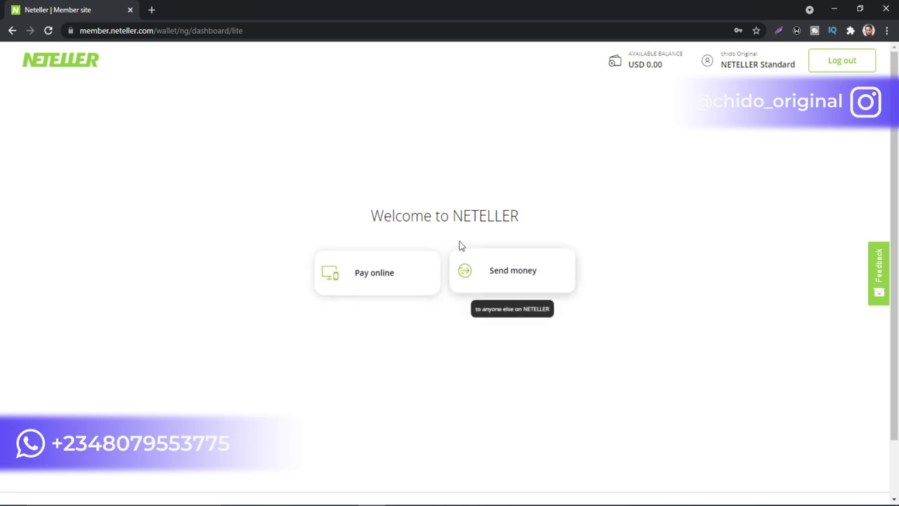
- Open the Pay online card and start its Complete registration step
{"action": "mouse_move", "coordinate": [378, 272]}
{"action": "left_click", "coordinate": [385, 281]}
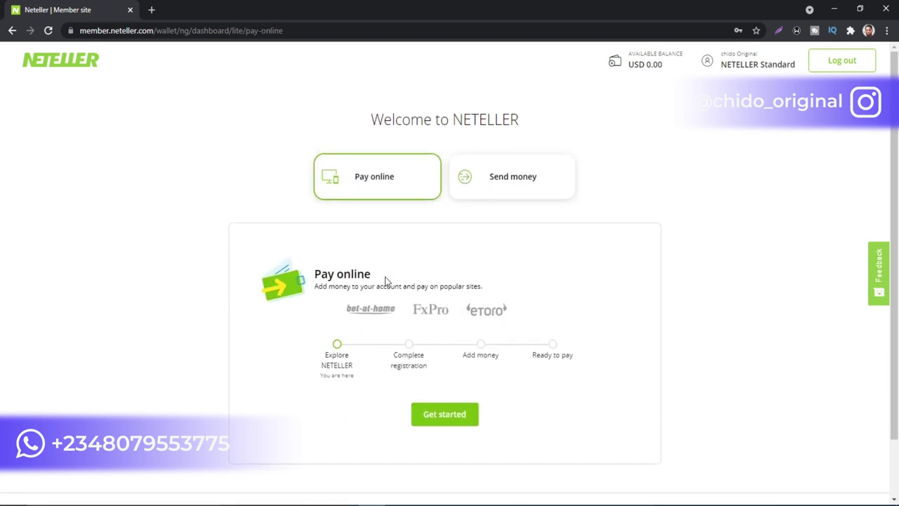
{"action": "scroll", "coordinate": [425, 288], "scroll_direction": "down", "scroll_amount": 2}
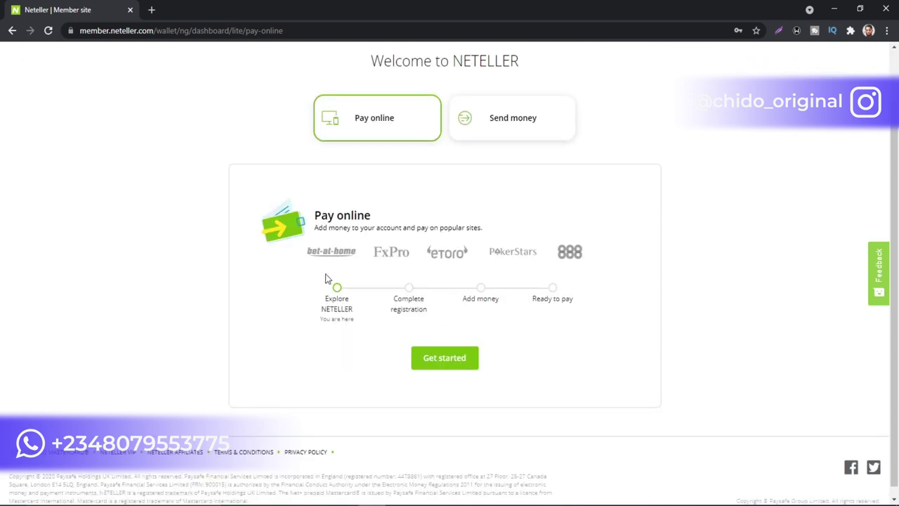
{"action": "left_click", "coordinate": [451, 359]}
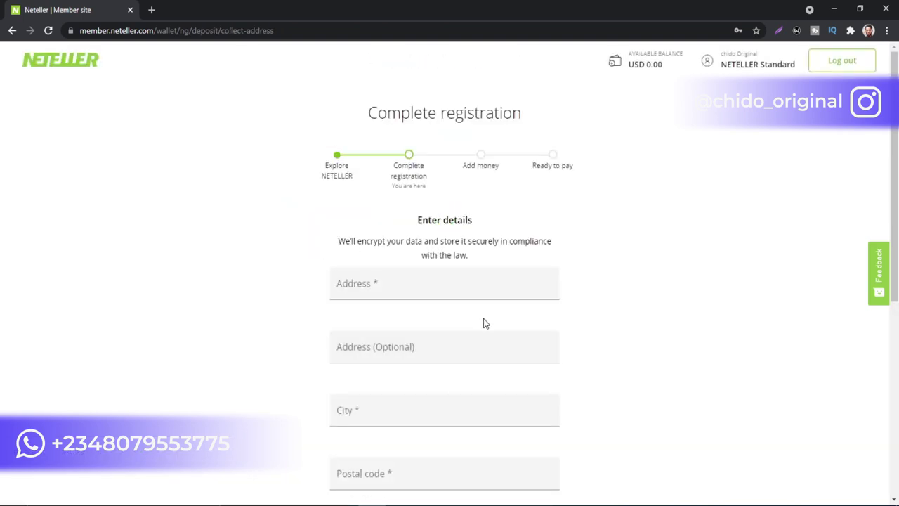
{"action": "scroll", "coordinate": [483, 320], "scroll_direction": "down", "scroll_amount": 1}
{"action": "left_click", "coordinate": [397, 224]}
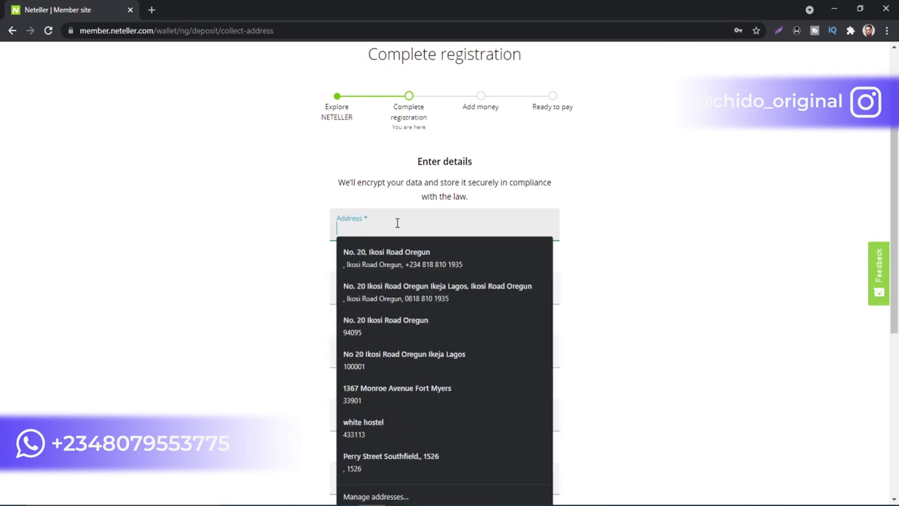
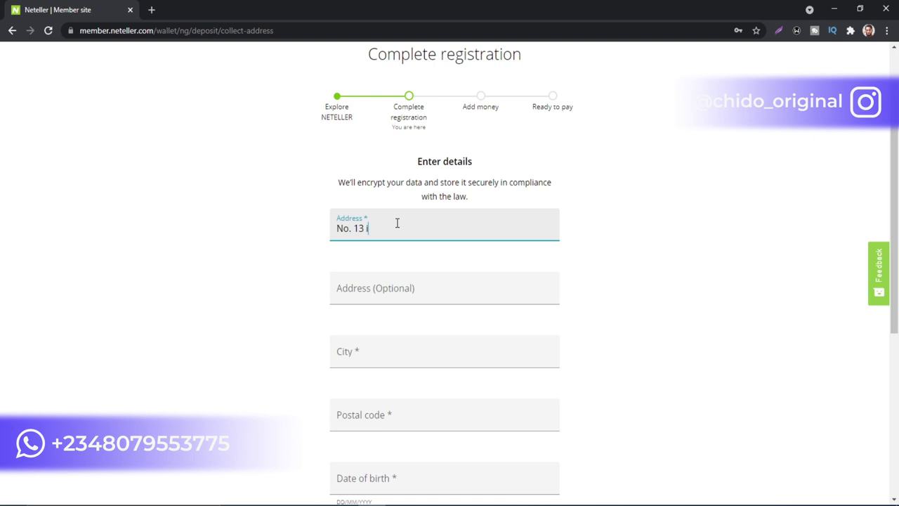
{"action": "scroll", "coordinate": [404, 252], "scroll_direction": "down", "scroll_amount": 2}
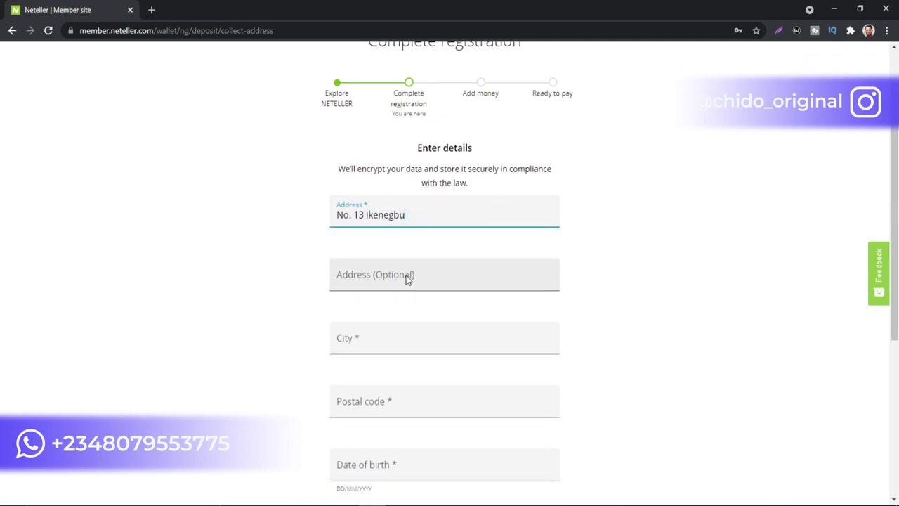
{"action": "left_click", "coordinate": [398, 241]}
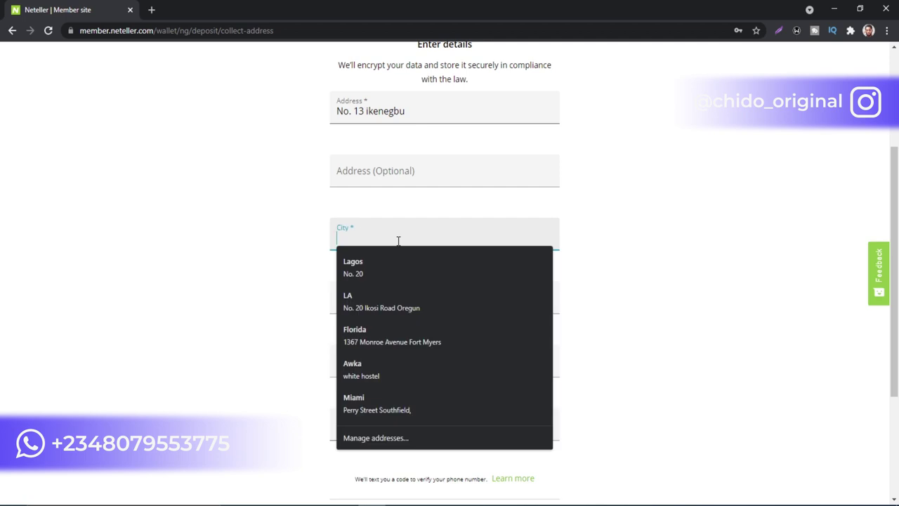
{"action": "type", "text": "lagos"}
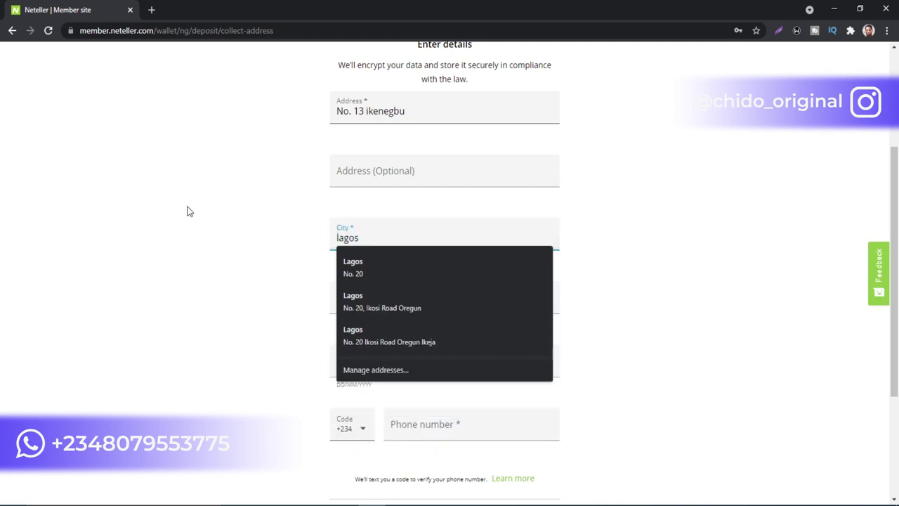
{"action": "left_click", "coordinate": [191, 211]}
{"action": "left_click", "coordinate": [387, 302]}
{"action": "type", "text": "1"}
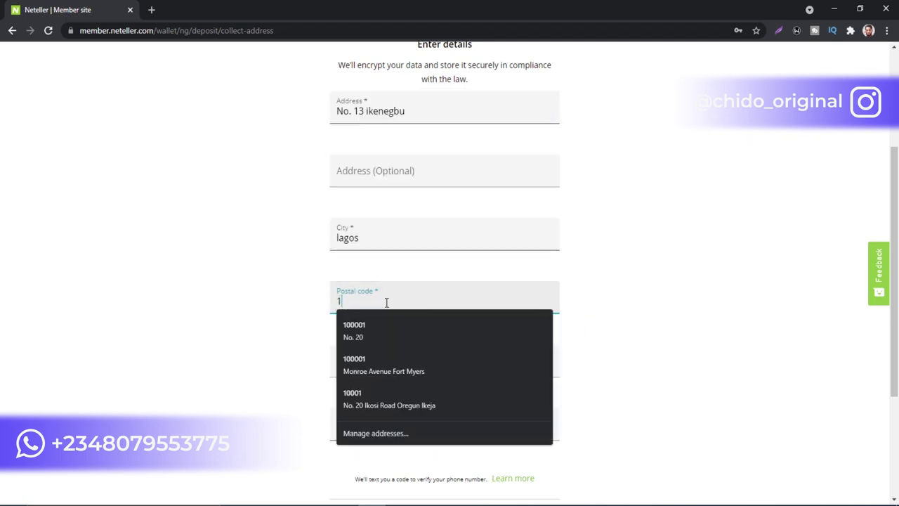
{"action": "type", "text": "00001"}
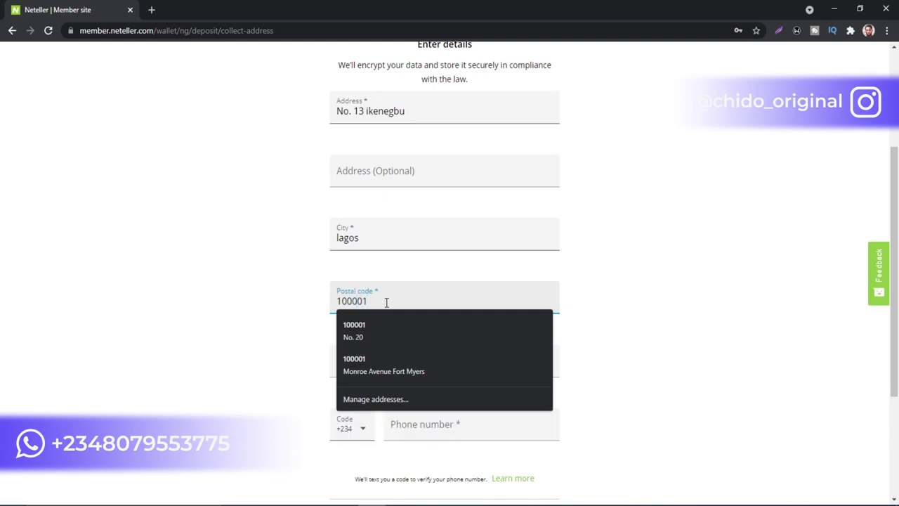
{"action": "left_click", "coordinate": [302, 329]}
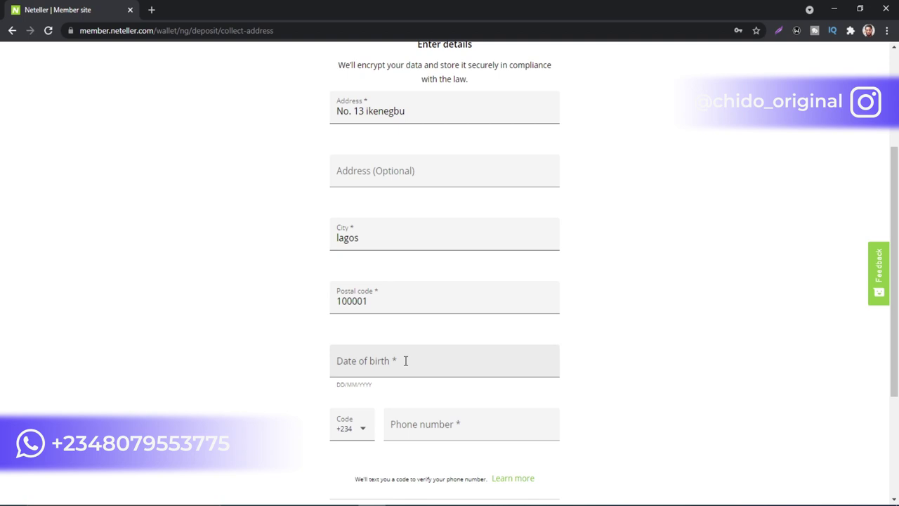
{"action": "scroll", "coordinate": [405, 360], "scroll_direction": "down", "scroll_amount": 1}
{"action": "left_click", "coordinate": [387, 307]}
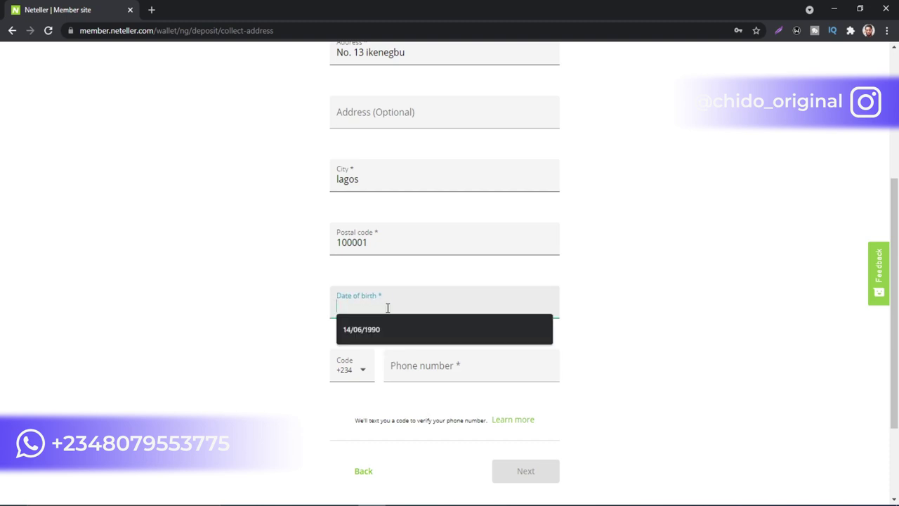
{"action": "type", "text": "12/__/____"}
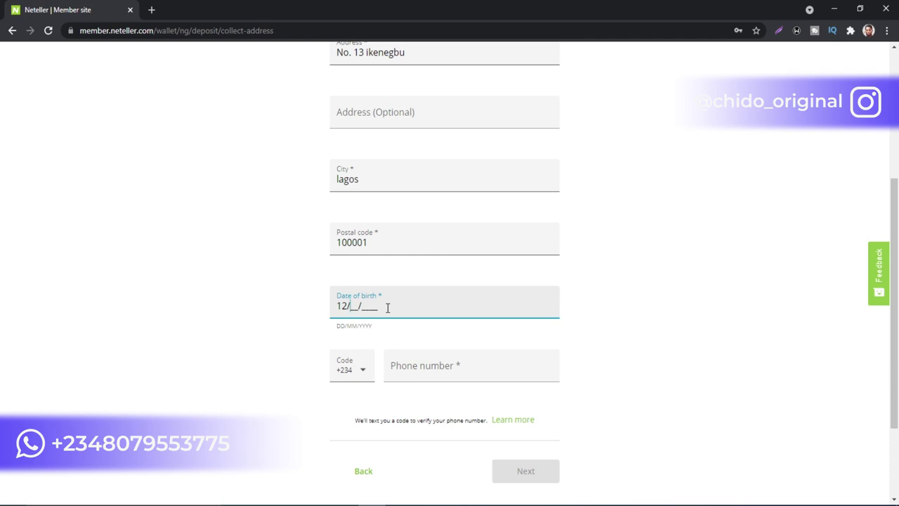
{"action": "left_click", "coordinate": [456, 369]}
{"action": "scroll", "coordinate": [456, 372], "scroll_direction": "down", "scroll_amount": 1}
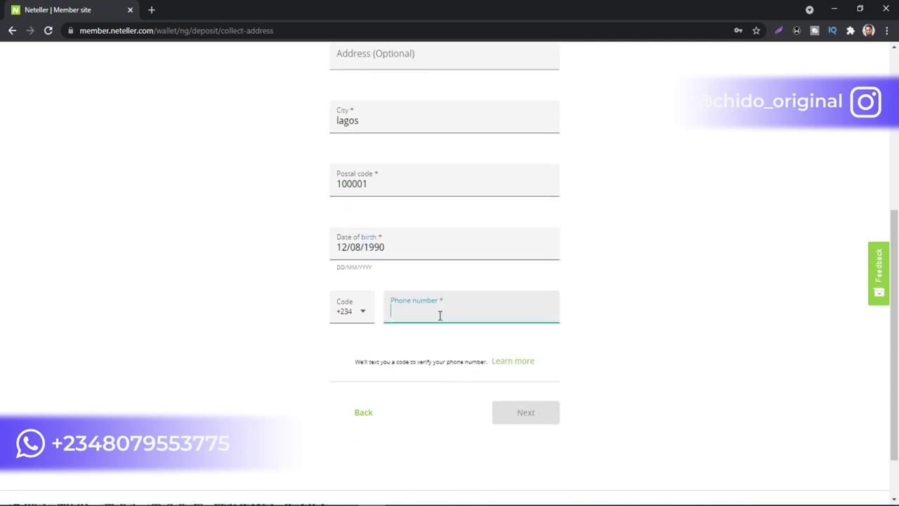
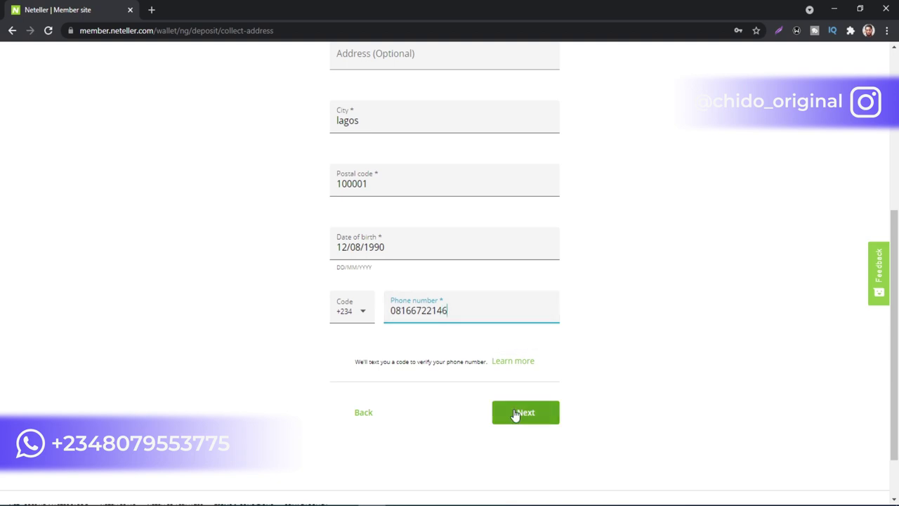
{"action": "left_click", "coordinate": [546, 422]}
{"action": "left_click", "coordinate": [480, 282]}
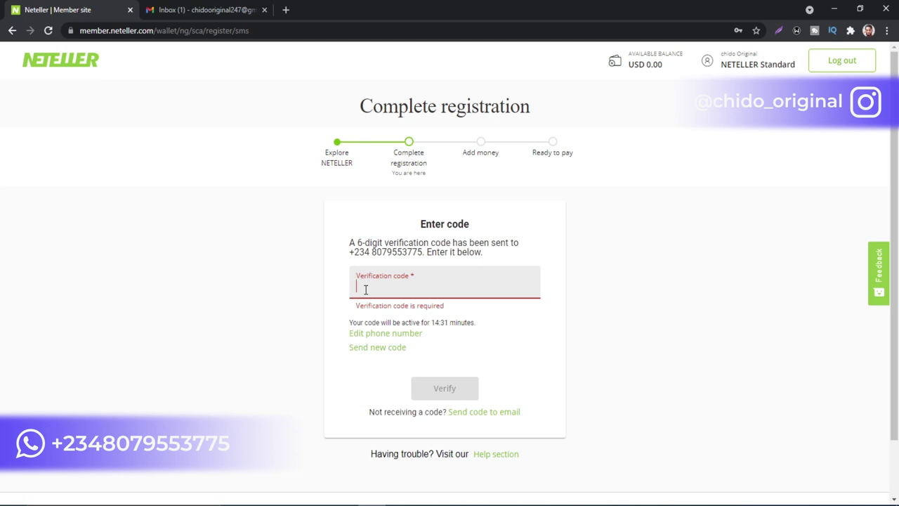
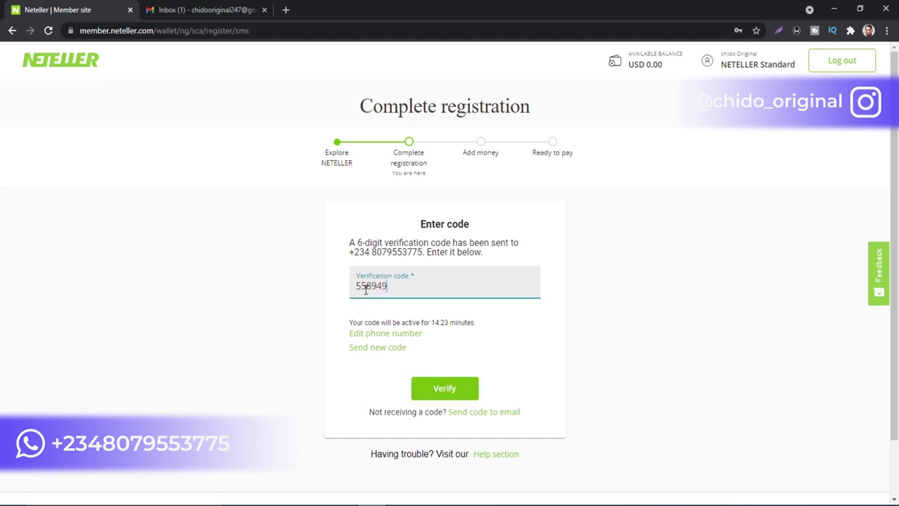
{"action": "left_click", "coordinate": [454, 391]}
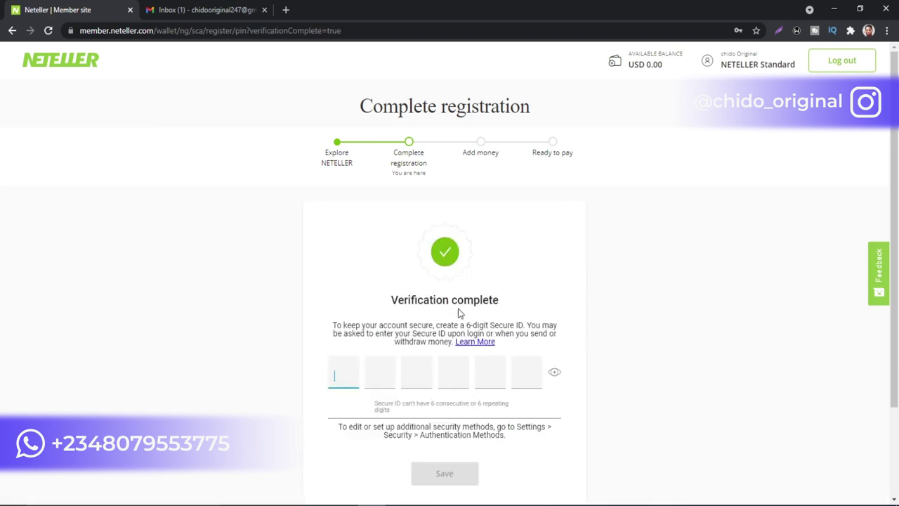
{"action": "scroll", "coordinate": [487, 303], "scroll_direction": "down", "scroll_amount": 1}
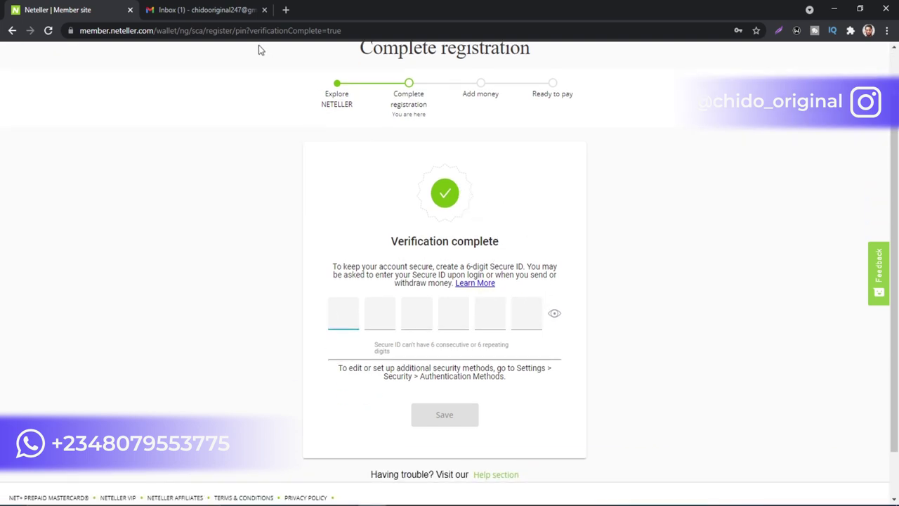
- Open the NETELLER welcome email in Gmail and read through it
{"action": "left_click", "coordinate": [211, 11]}
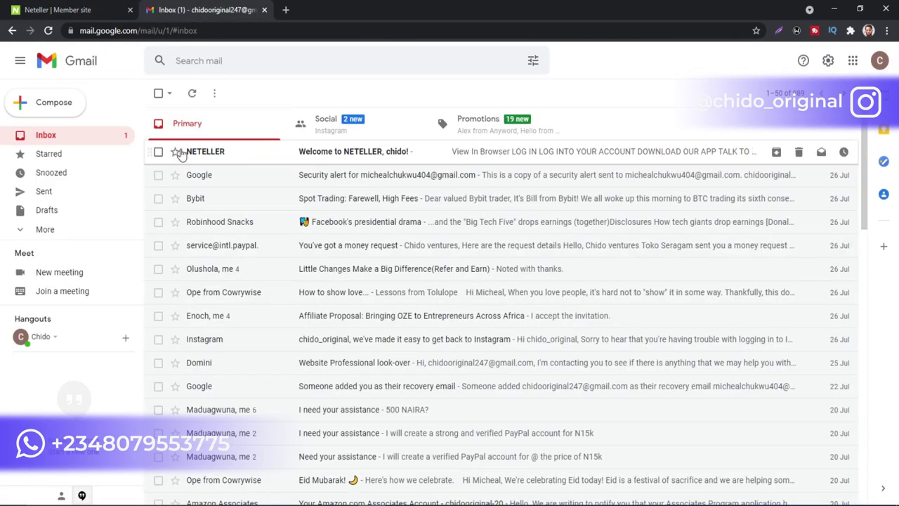
{"action": "left_click", "coordinate": [209, 155]}
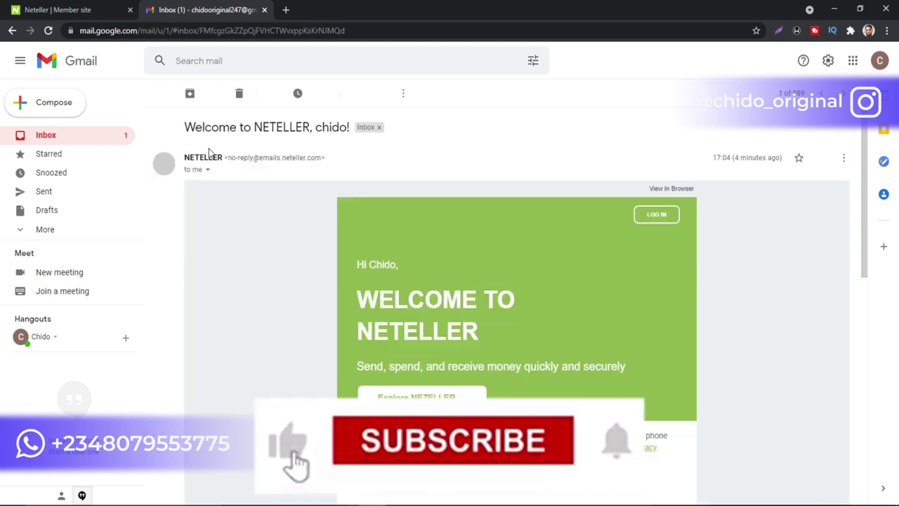
{"action": "scroll", "coordinate": [383, 276], "scroll_direction": "down", "scroll_amount": 1}
{"action": "scroll", "coordinate": [422, 246], "scroll_direction": "down", "scroll_amount": 2}
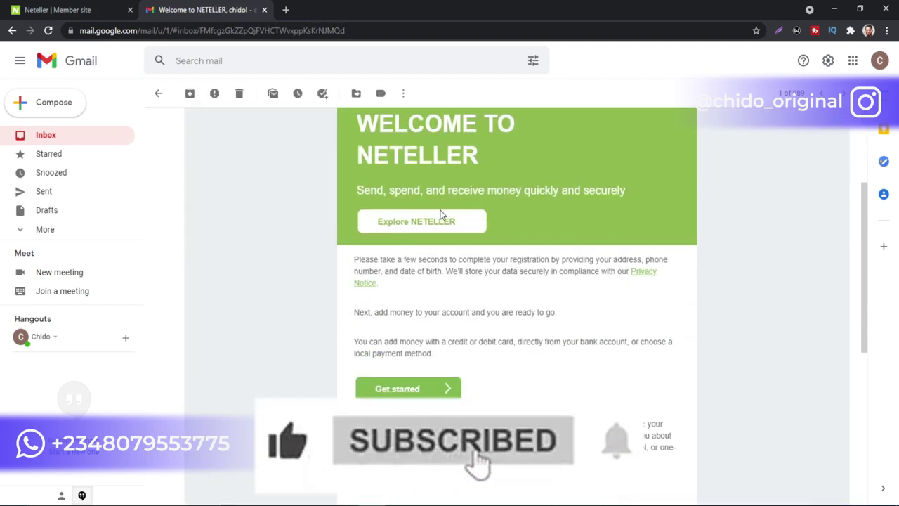
{"action": "scroll", "coordinate": [441, 232], "scroll_direction": "down", "scroll_amount": 2}
{"action": "scroll", "coordinate": [447, 258], "scroll_direction": "down", "scroll_amount": 2}
{"action": "scroll", "coordinate": [447, 258], "scroll_direction": "down", "scroll_amount": 2}
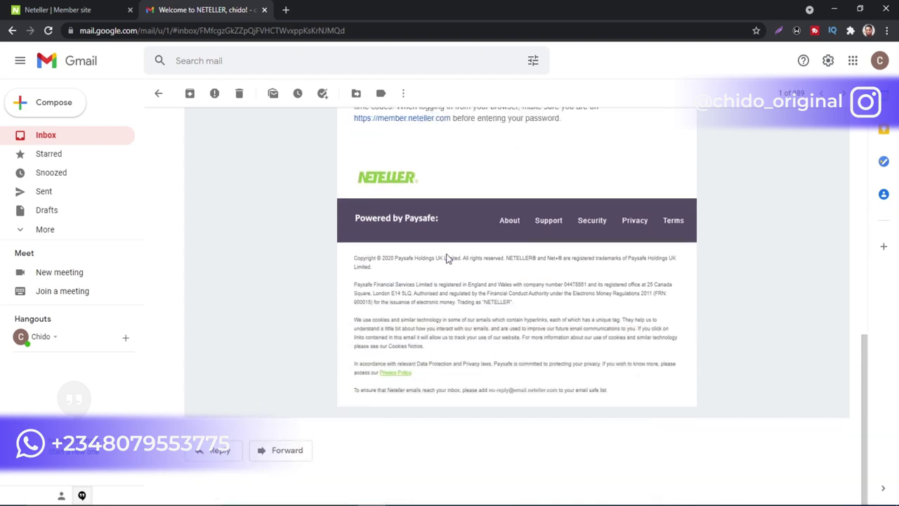
{"action": "scroll", "coordinate": [447, 258], "scroll_direction": "up", "scroll_amount": 5}
{"action": "scroll", "coordinate": [447, 258], "scroll_direction": "up", "scroll_amount": 2}
{"action": "scroll", "coordinate": [447, 258], "scroll_direction": "up", "scroll_amount": 1}
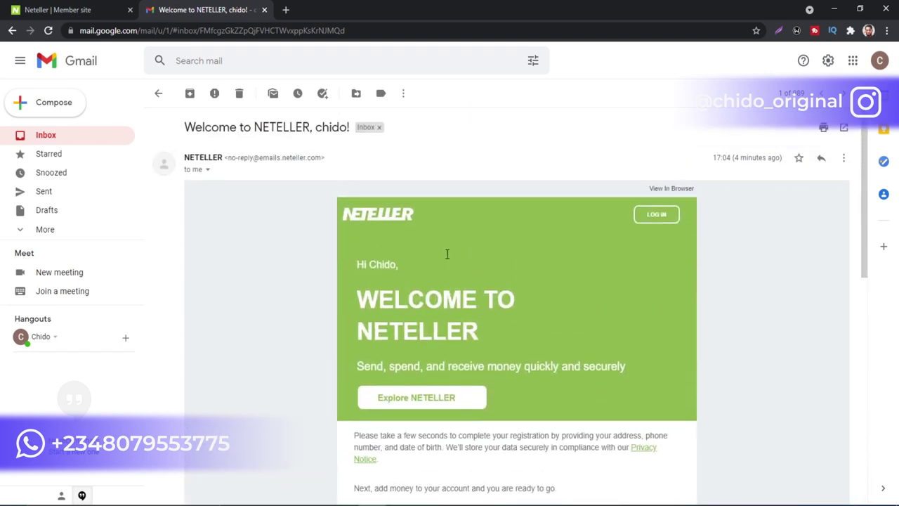
{"action": "scroll", "coordinate": [447, 259], "scroll_direction": "down", "scroll_amount": 1}
{"action": "scroll", "coordinate": [446, 258], "scroll_direction": "down", "scroll_amount": 2}
{"action": "scroll", "coordinate": [446, 258], "scroll_direction": "down", "scroll_amount": 3}
{"action": "scroll", "coordinate": [447, 259], "scroll_direction": "up", "scroll_amount": 1}
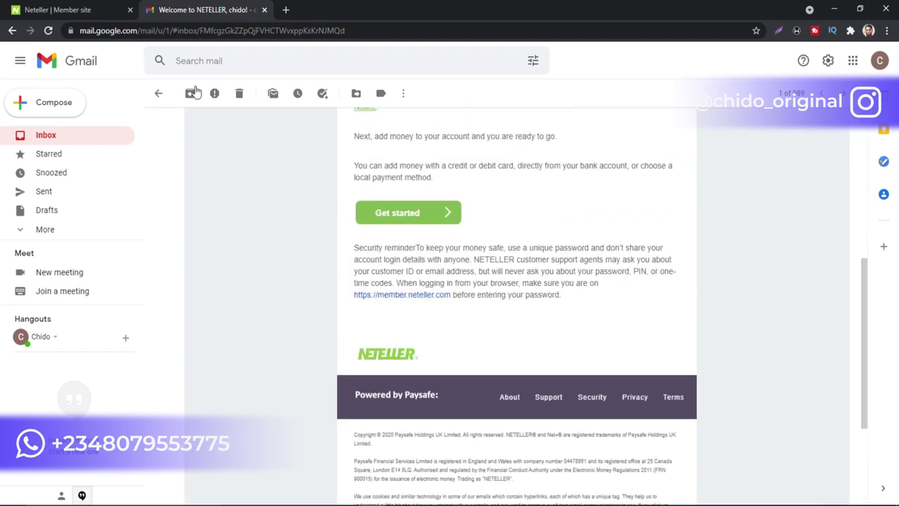
{"action": "left_click", "coordinate": [80, 9]}
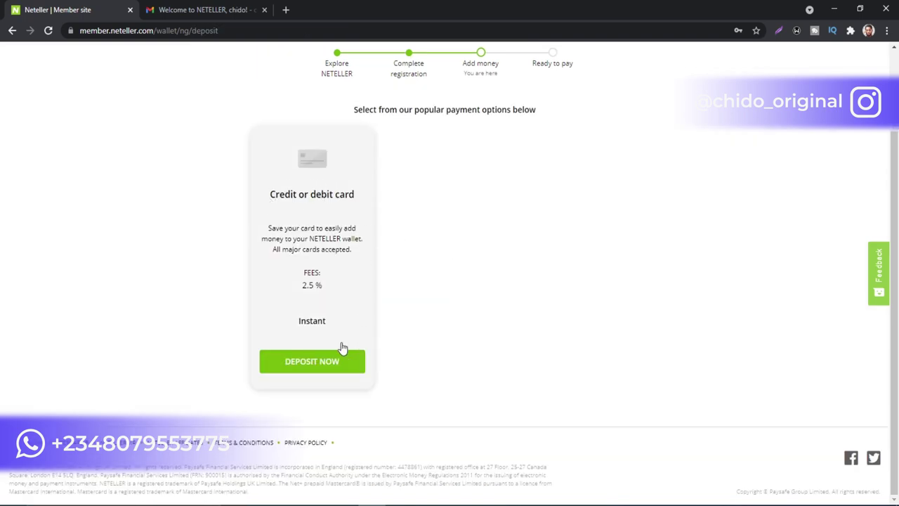
- Choose the credit or debit card deposit option with the saved Mastercard
{"action": "left_click", "coordinate": [309, 370]}
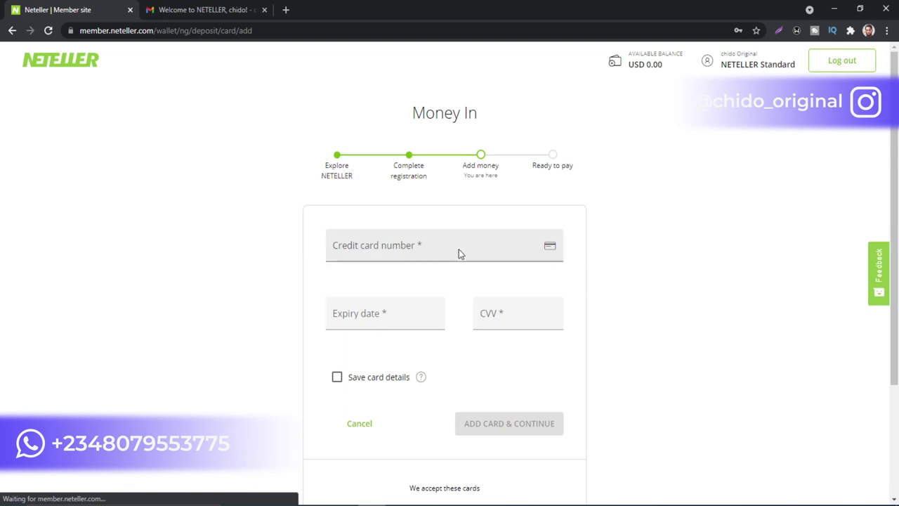
{"action": "left_click", "coordinate": [415, 243]}
{"action": "left_click", "coordinate": [281, 267]}
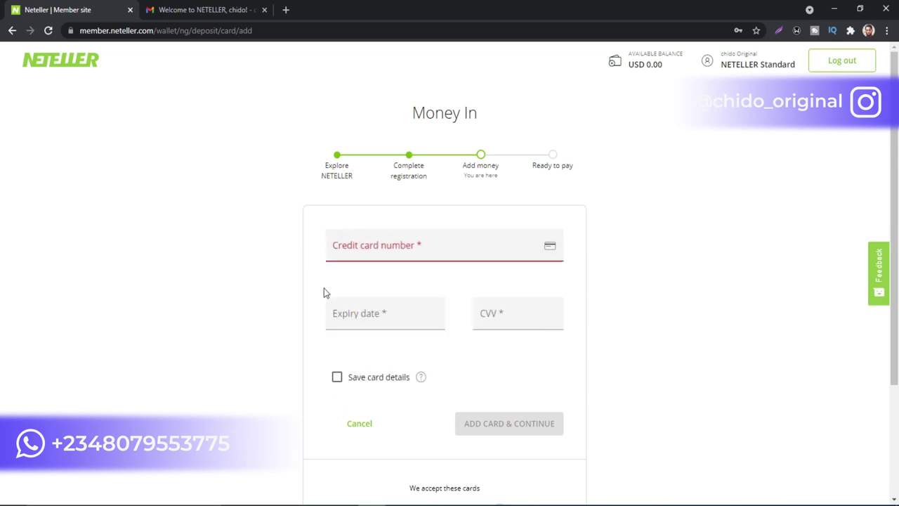
{"action": "scroll", "coordinate": [379, 309], "scroll_direction": "down", "scroll_amount": 1}
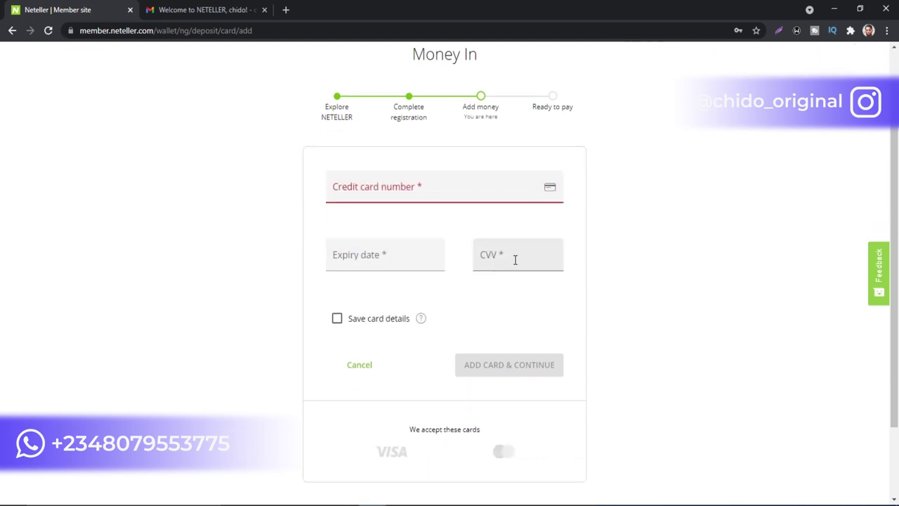
{"action": "scroll", "coordinate": [531, 383], "scroll_direction": "down", "scroll_amount": 1}
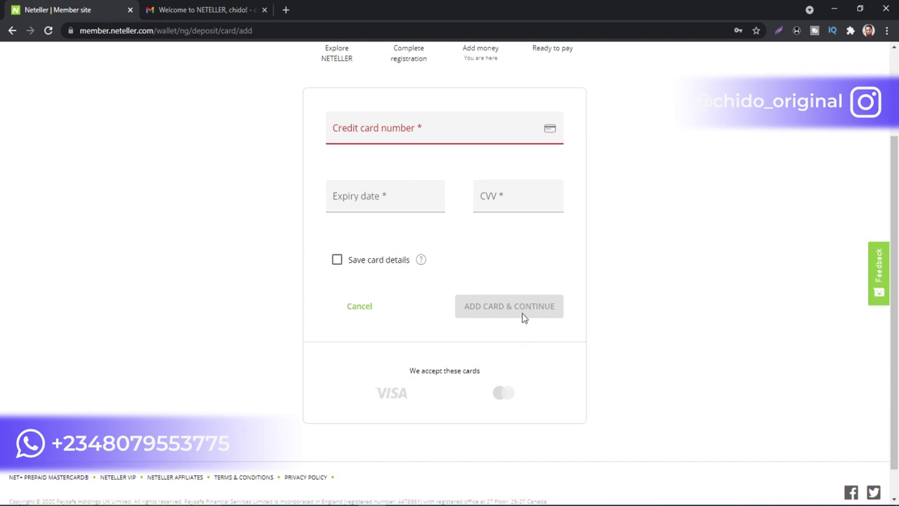
{"action": "scroll", "coordinate": [534, 304], "scroll_direction": "up", "scroll_amount": 2}
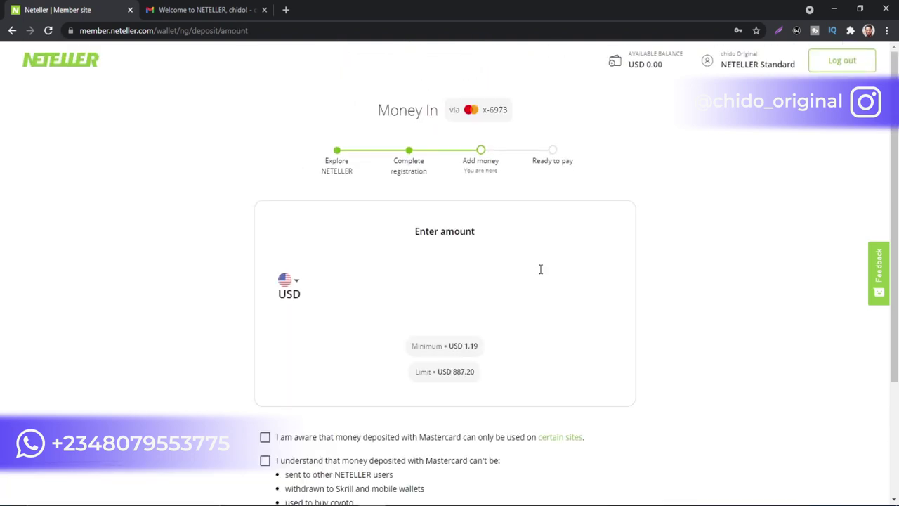
{"action": "scroll", "coordinate": [541, 281], "scroll_direction": "down", "scroll_amount": 1}
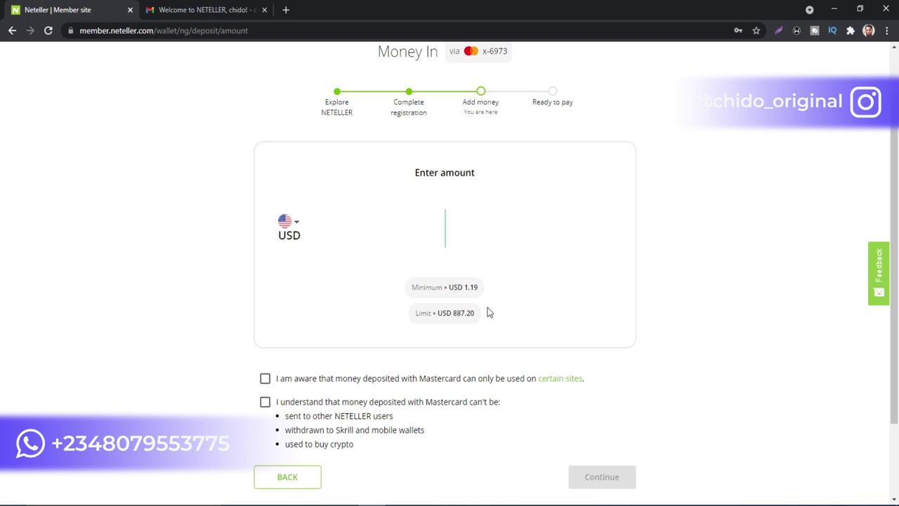
- Deposit 1.19 USD, tick both Mastercard acknowledgements, and proceed to review
{"action": "type", "text": "1"}
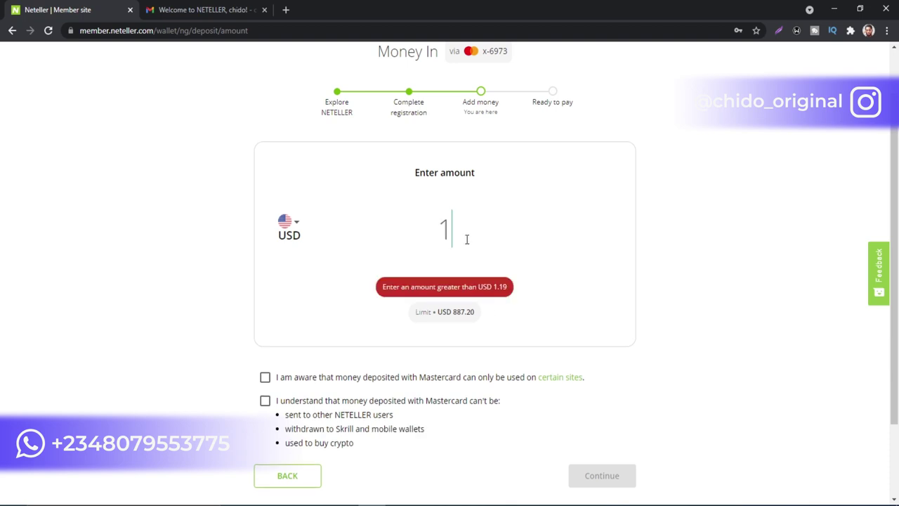
{"action": "type", "text": ".19"}
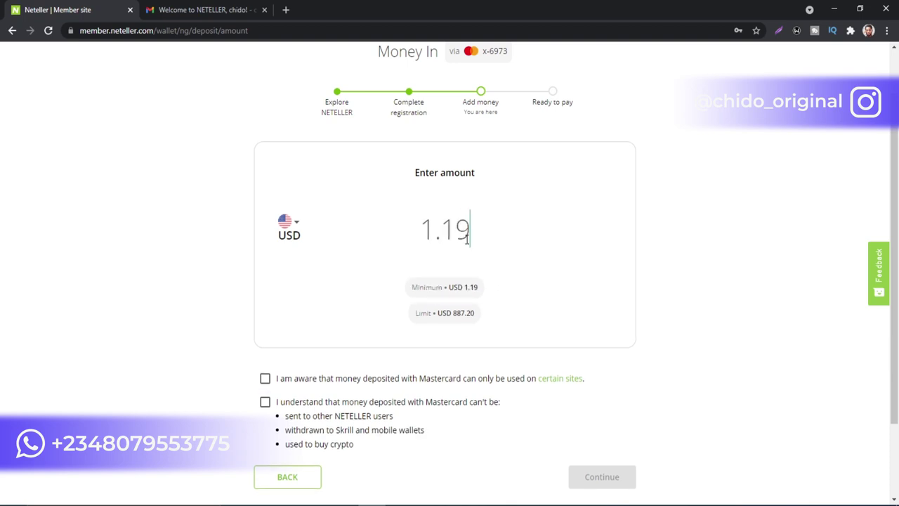
{"action": "scroll", "coordinate": [300, 323], "scroll_direction": "down", "scroll_amount": 2}
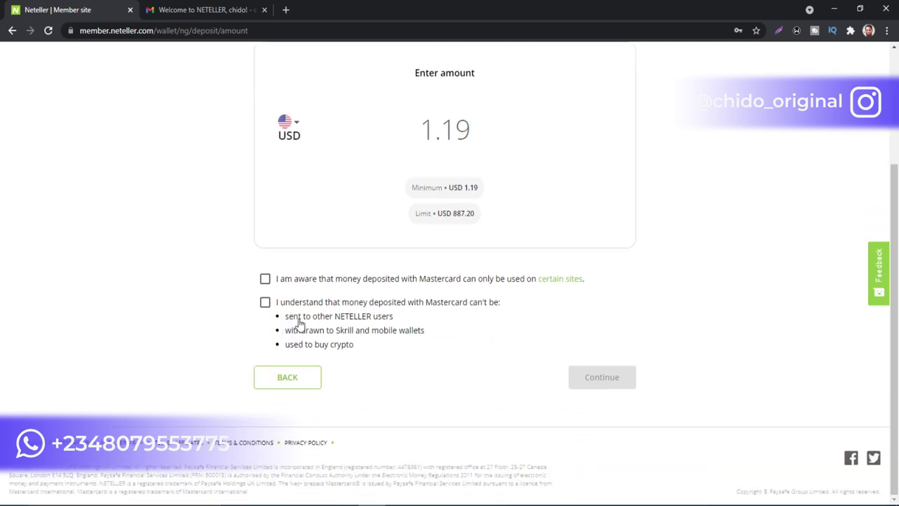
{"action": "left_click", "coordinate": [266, 280]}
{"action": "left_click", "coordinate": [264, 302]}
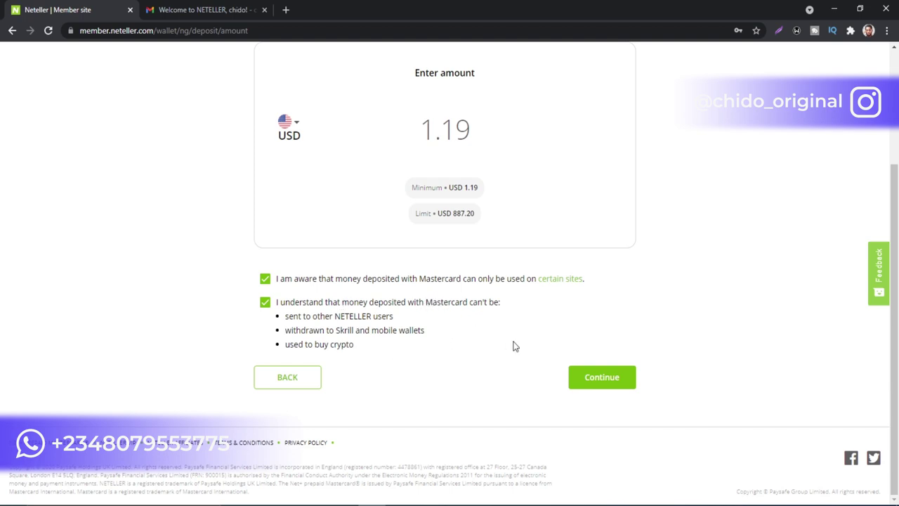
{"action": "left_click", "coordinate": [604, 378]}
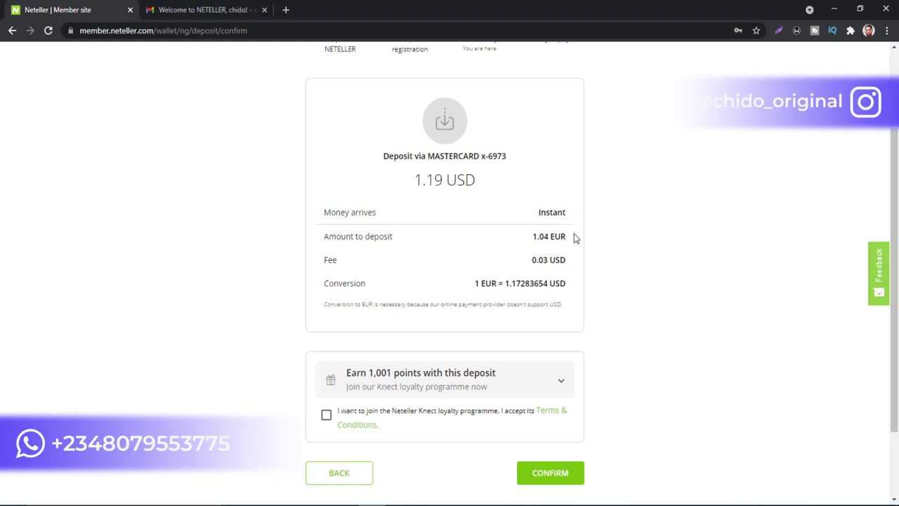
- Opt in to the Neteller Knect loyalty programme on the 1.19 USD deposit review page
{"action": "scroll", "coordinate": [569, 222], "scroll_direction": "down", "scroll_amount": 3}
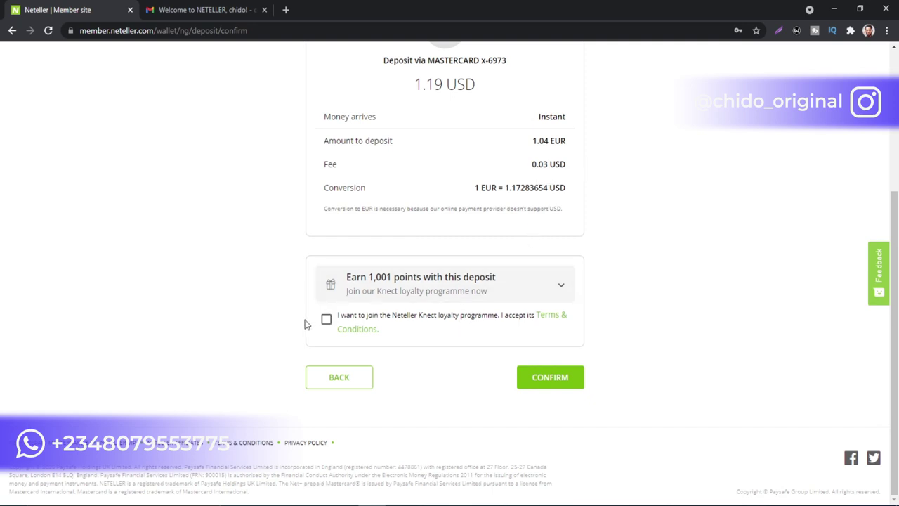
{"action": "left_click", "coordinate": [327, 320]}
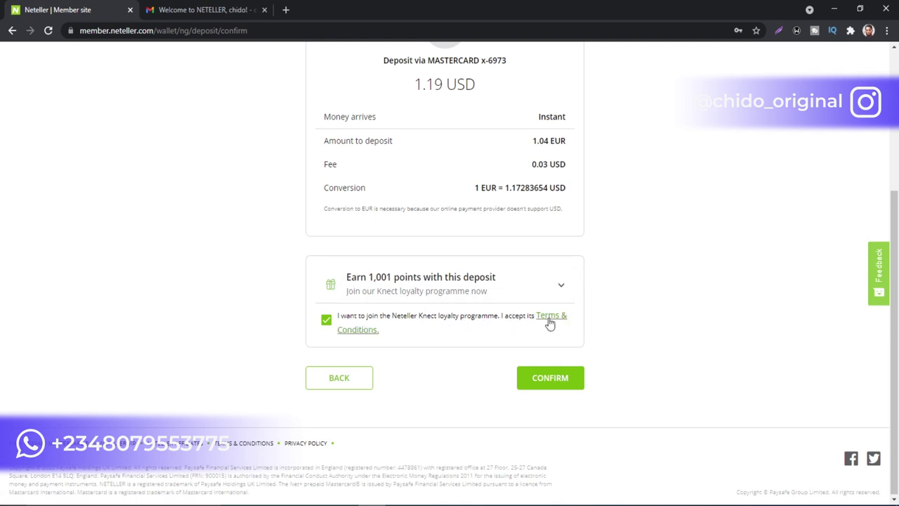
- Confirm the 1.19 USD Mastercard x-6973 deposit
{"action": "left_click", "coordinate": [567, 382]}
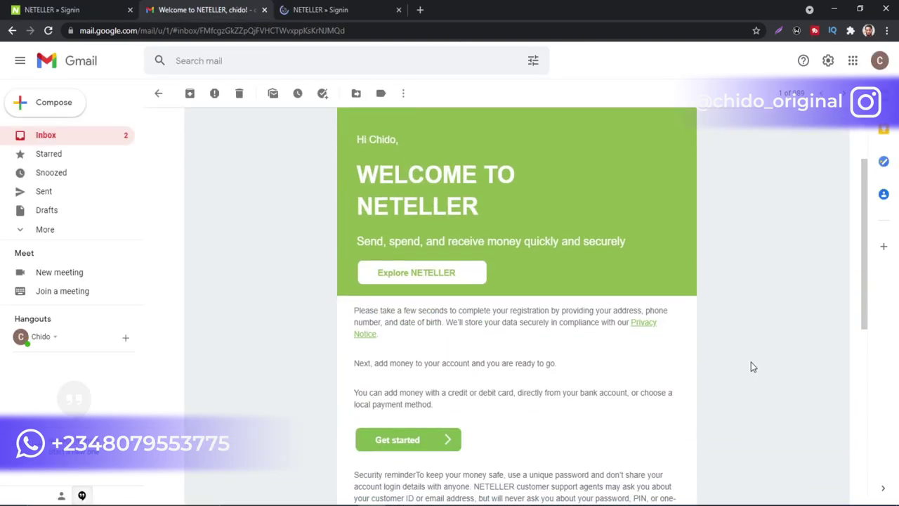
{"action": "scroll", "coordinate": [751, 362], "scroll_direction": "down", "scroll_amount": 3}
{"action": "scroll", "coordinate": [748, 362], "scroll_direction": "down", "scroll_amount": 1}
{"action": "scroll", "coordinate": [746, 363], "scroll_direction": "down", "scroll_amount": 2}
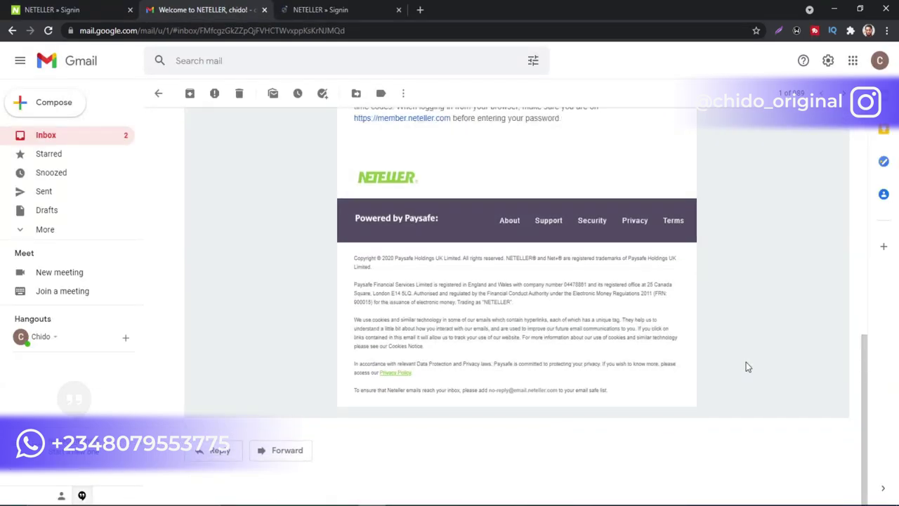
{"action": "scroll", "coordinate": [747, 366], "scroll_direction": "up", "scroll_amount": 3}
{"action": "scroll", "coordinate": [747, 366], "scroll_direction": "up", "scroll_amount": 3}
{"action": "scroll", "coordinate": [747, 366], "scroll_direction": "up", "scroll_amount": 1}
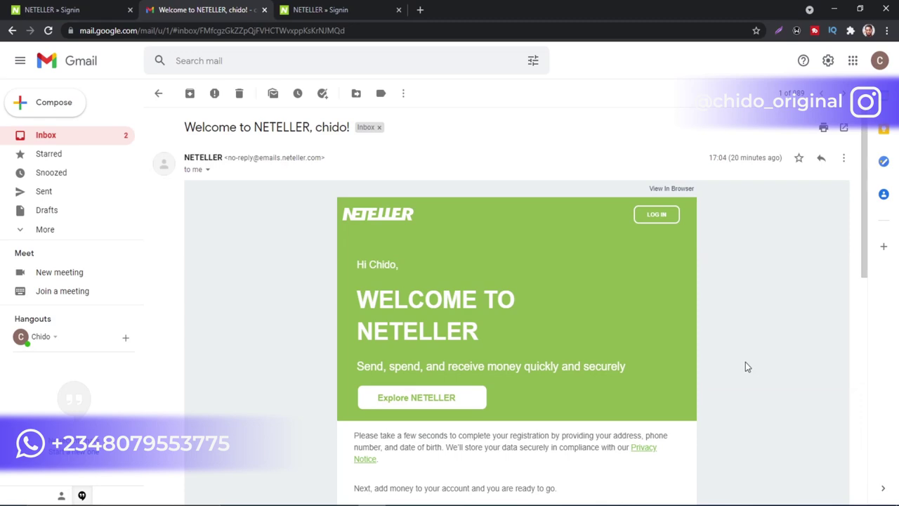
- Read through the 'Welcome to NETELLER, chido!' email in Gmail, from greeting banner to footer
{"action": "scroll", "coordinate": [747, 366], "scroll_direction": "down", "scroll_amount": 3}
{"action": "scroll", "coordinate": [733, 368], "scroll_direction": "down", "scroll_amount": 2}
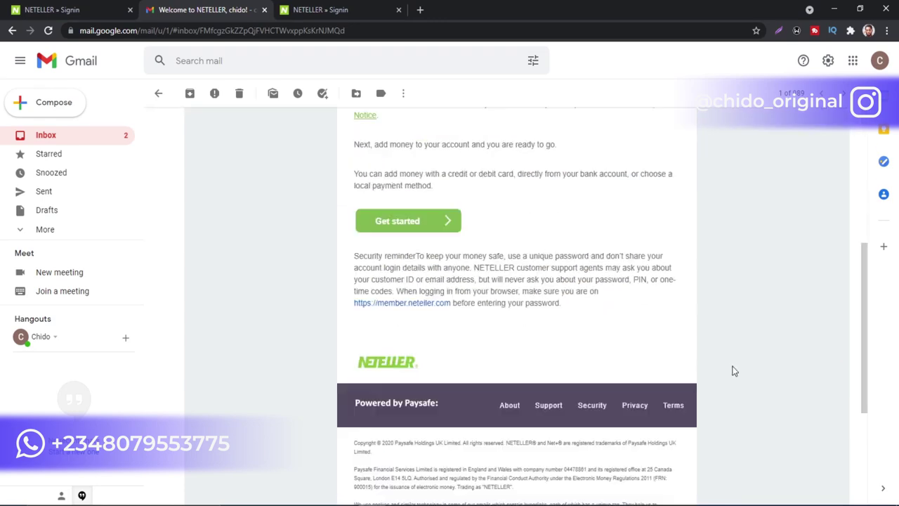
{"action": "scroll", "coordinate": [733, 368], "scroll_direction": "down", "scroll_amount": 1}
{"action": "scroll", "coordinate": [734, 369], "scroll_direction": "down", "scroll_amount": 1}
{"action": "scroll", "coordinate": [735, 371], "scroll_direction": "up", "scroll_amount": 3}
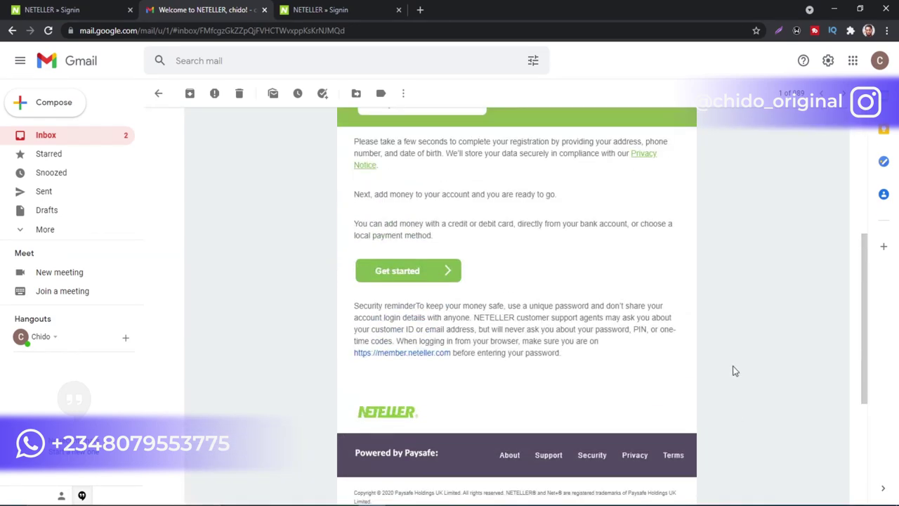
{"action": "scroll", "coordinate": [732, 366], "scroll_direction": "up", "scroll_amount": 3}
{"action": "scroll", "coordinate": [731, 363], "scroll_direction": "up", "scroll_amount": 1}
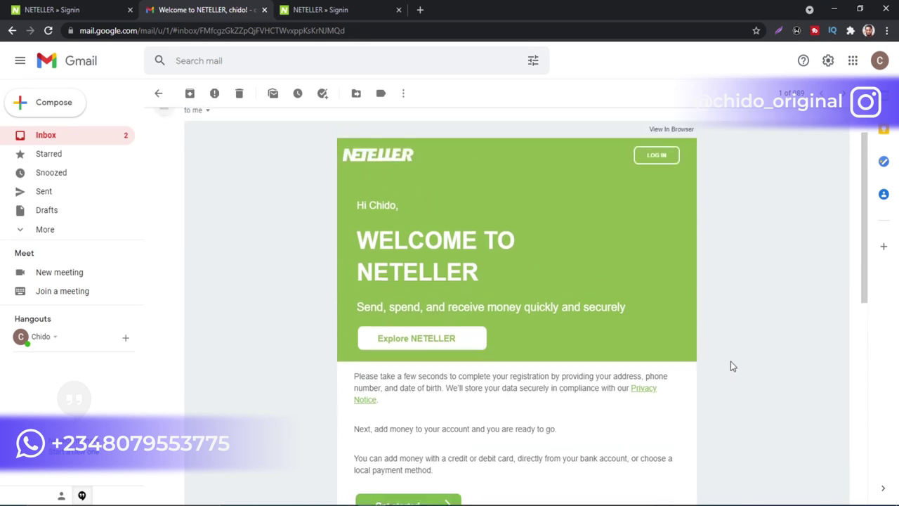
{"action": "scroll", "coordinate": [730, 354], "scroll_direction": "up", "scroll_amount": 1}
{"action": "scroll", "coordinate": [626, 349], "scroll_direction": "down", "scroll_amount": 1}
{"action": "scroll", "coordinate": [624, 349], "scroll_direction": "down", "scroll_amount": 1}
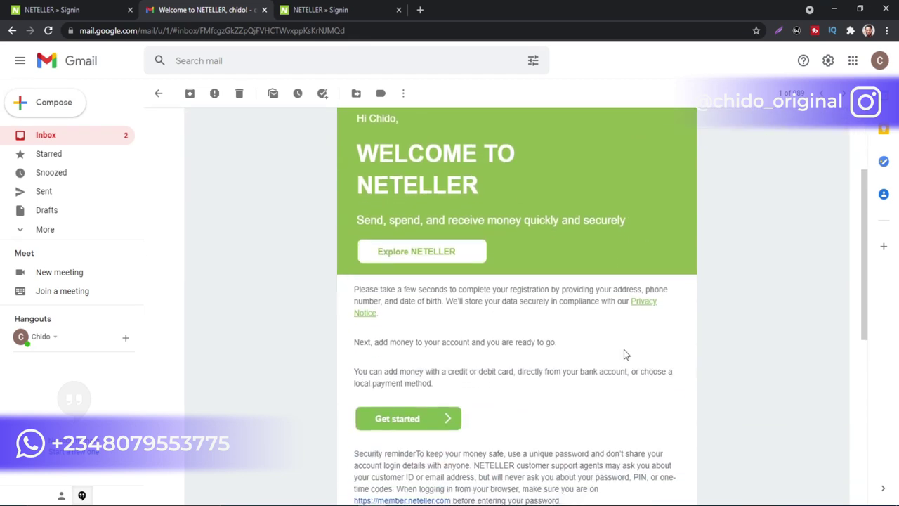
{"action": "scroll", "coordinate": [625, 349], "scroll_direction": "down", "scroll_amount": 1}
{"action": "scroll", "coordinate": [626, 355], "scroll_direction": "down", "scroll_amount": 2}
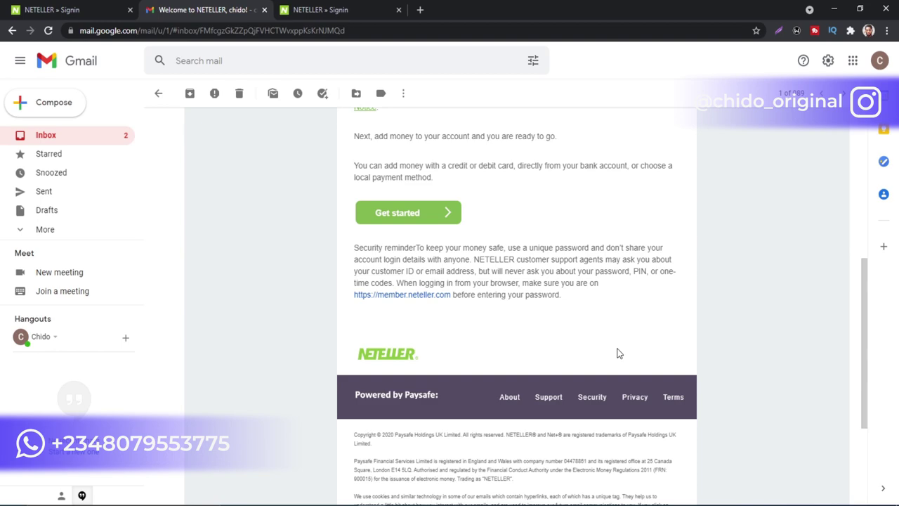
{"action": "scroll", "coordinate": [619, 354], "scroll_direction": "down", "scroll_amount": 3}
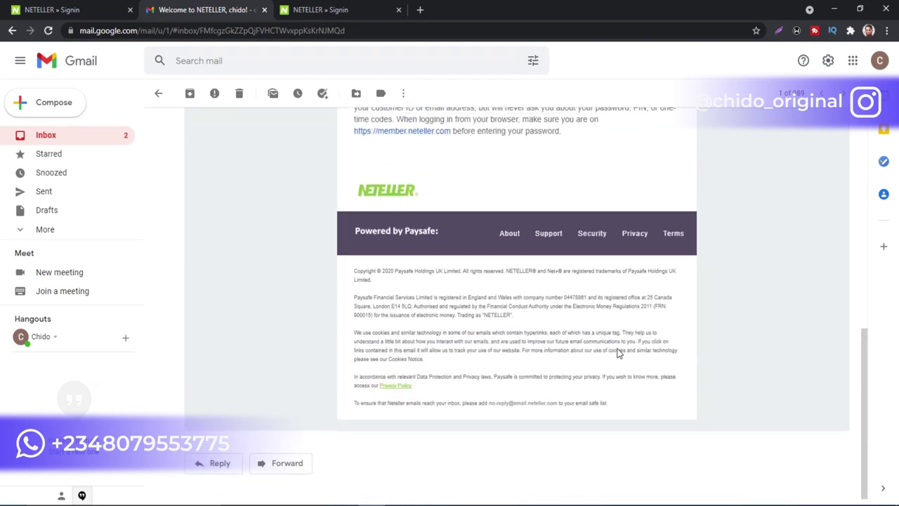
{"action": "scroll", "coordinate": [618, 354], "scroll_direction": "up", "scroll_amount": 3}
{"action": "scroll", "coordinate": [618, 354], "scroll_direction": "up", "scroll_amount": 4}
{"action": "scroll", "coordinate": [618, 356], "scroll_direction": "up", "scroll_amount": 1}
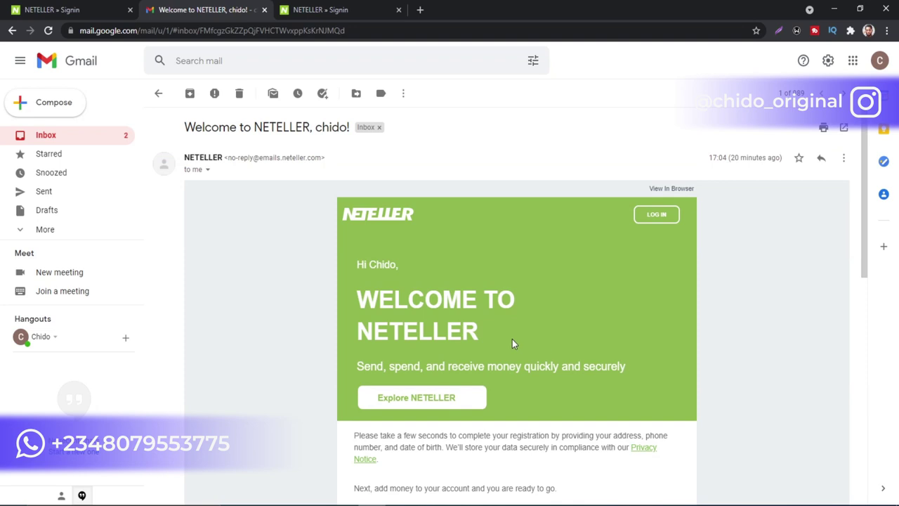
{"action": "scroll", "coordinate": [512, 339], "scroll_direction": "down", "scroll_amount": 2}
{"action": "scroll", "coordinate": [512, 338], "scroll_direction": "down", "scroll_amount": 3}
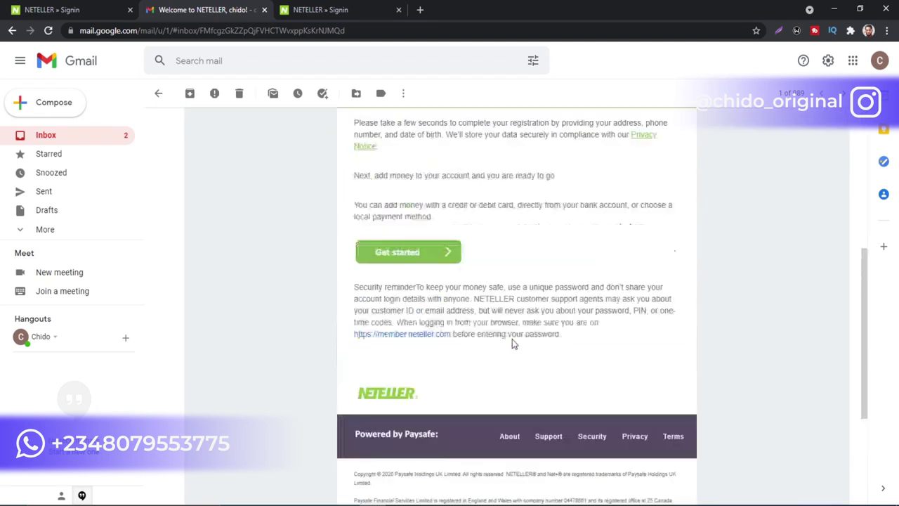
{"action": "scroll", "coordinate": [512, 338], "scroll_direction": "up", "scroll_amount": 5}
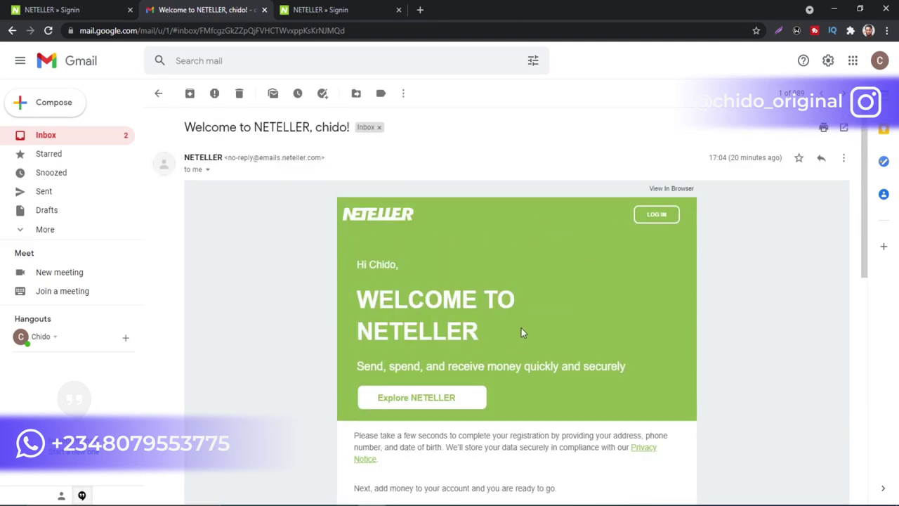